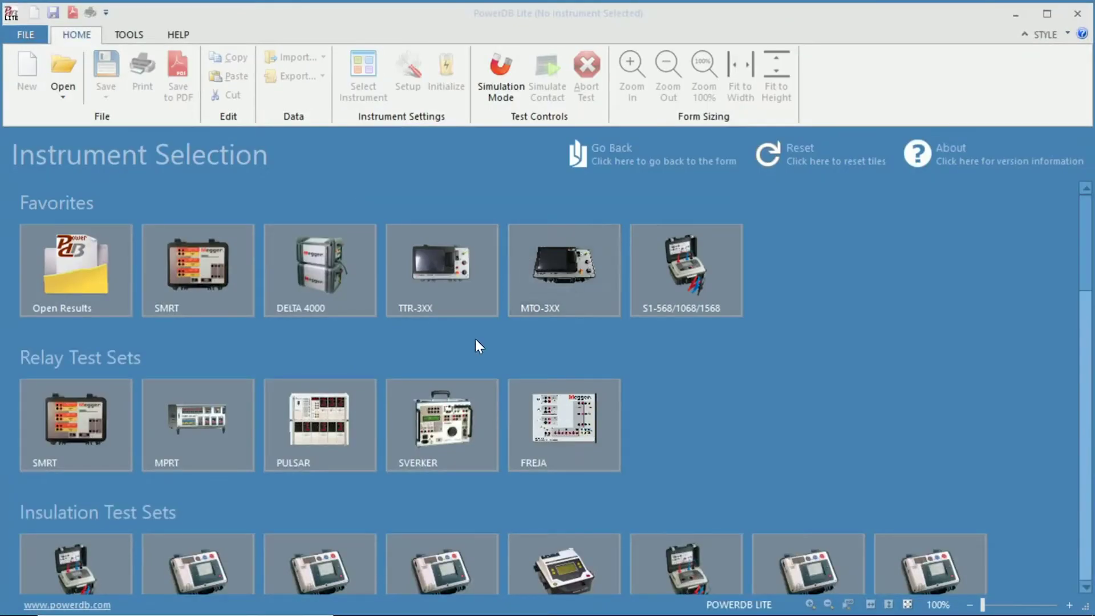
Scroll down to the Transformer/Power Factor Test Sets and choose the DELTA 4000
scroll(259, 279, "down", 2)
scroll(259, 280, "down", 6)
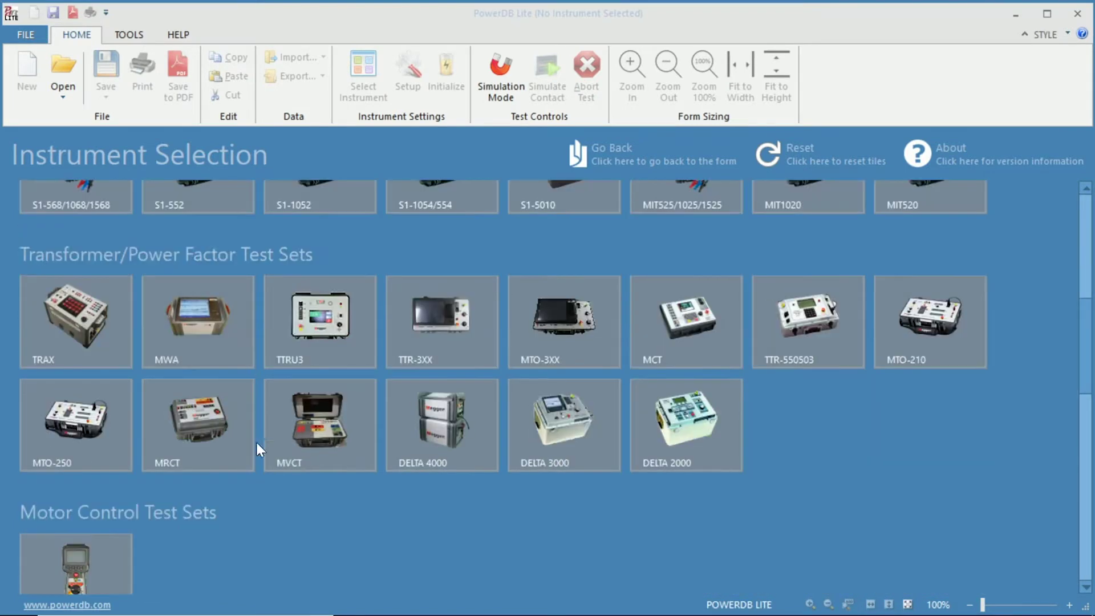
left_click(430, 439)
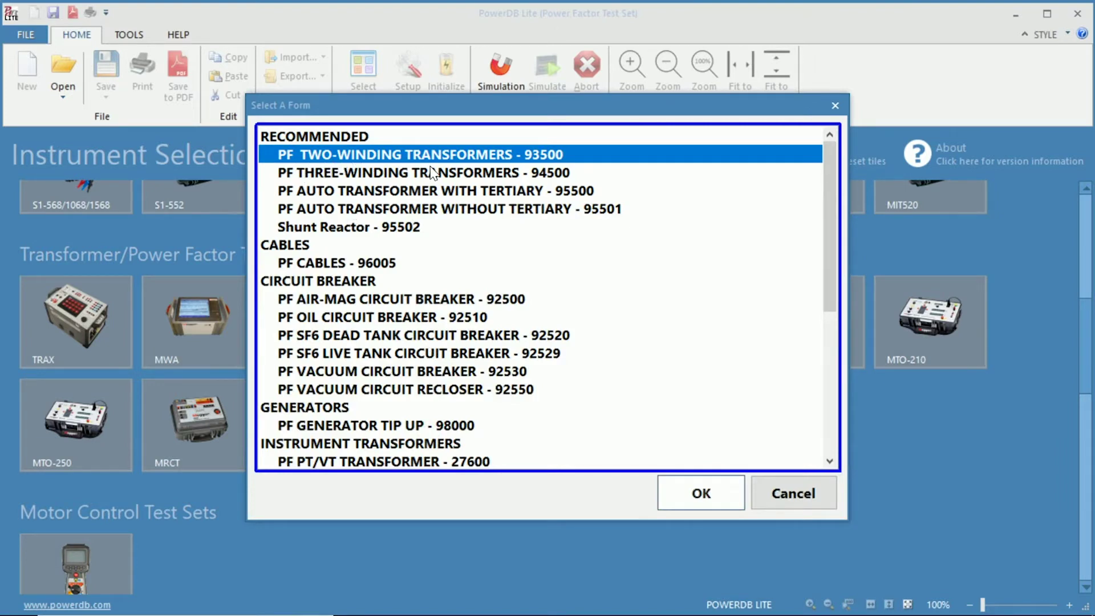
Confirm the PF TWO-WINDING TRANSFORMERS - 93500 form to open its insulation test sheet
left_click(696, 491)
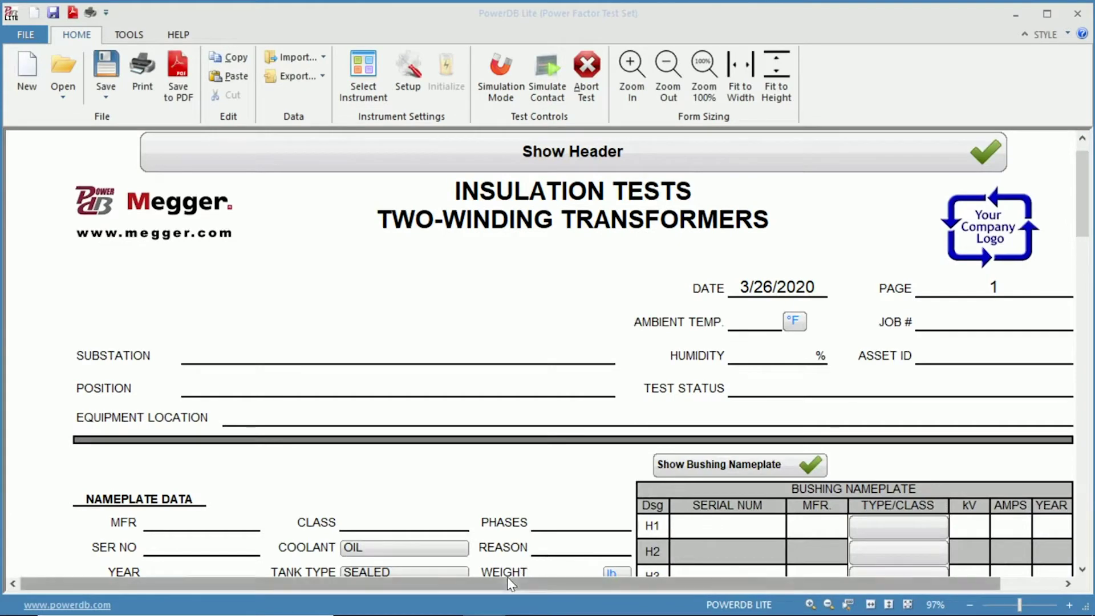
Scroll to the test selection buttons and turn on Manual Tests so it shows a green check
left_click_drag(500, 583, 545, 587)
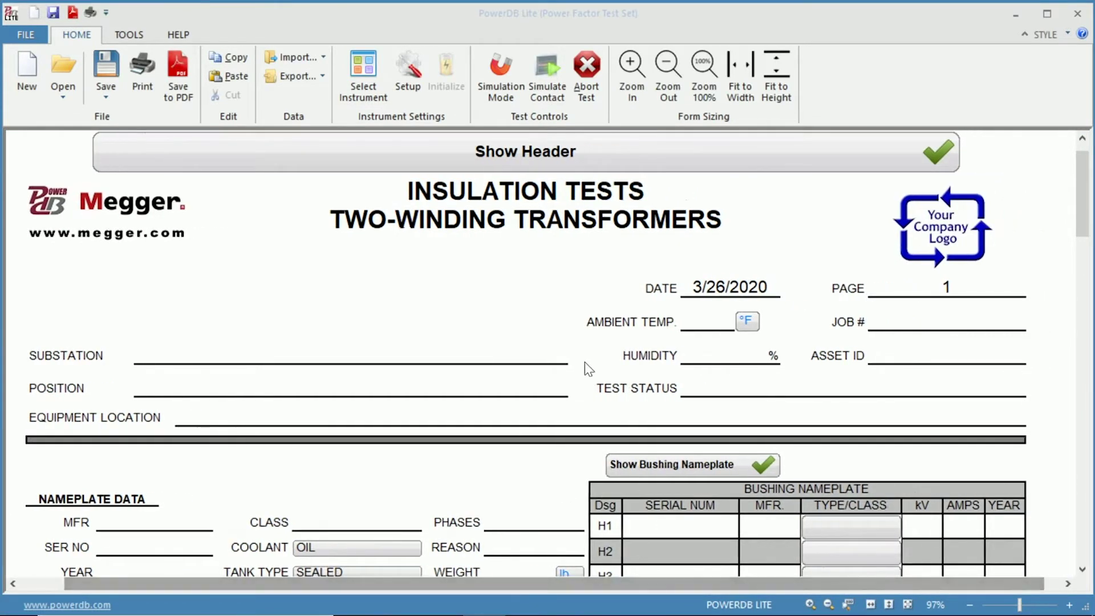
scroll(585, 364, "down", 3)
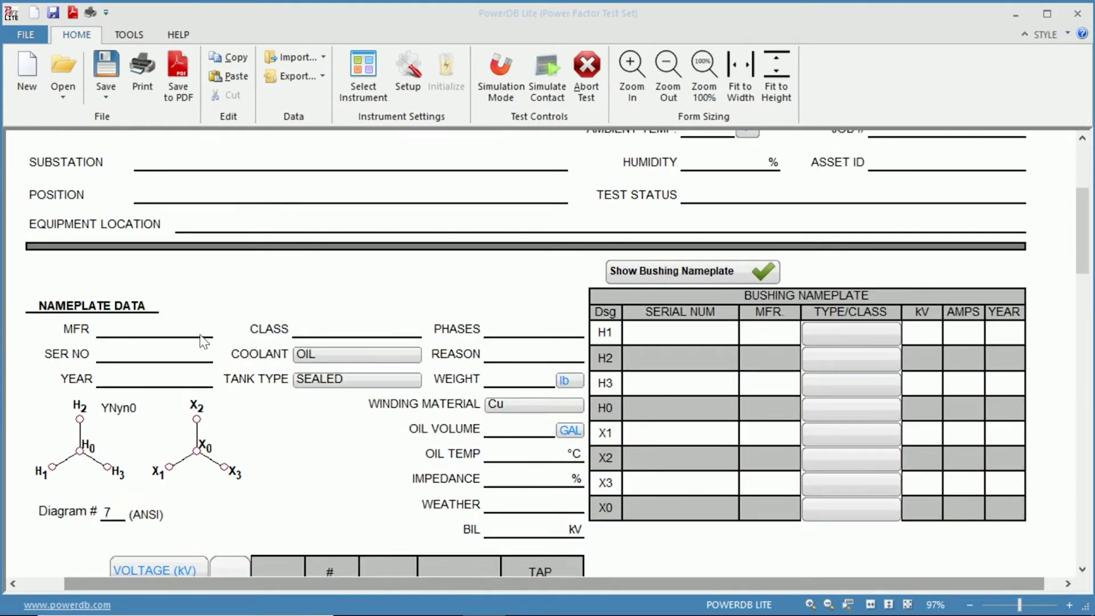
scroll(205, 342, "down", 2)
scroll(339, 347, "down", 5)
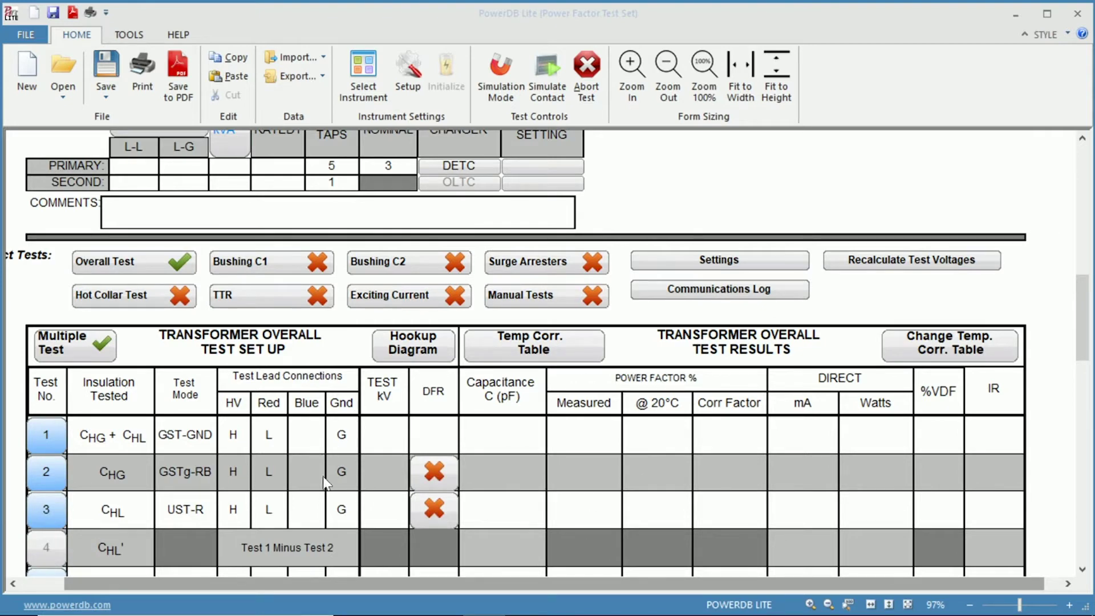
left_click(593, 298)
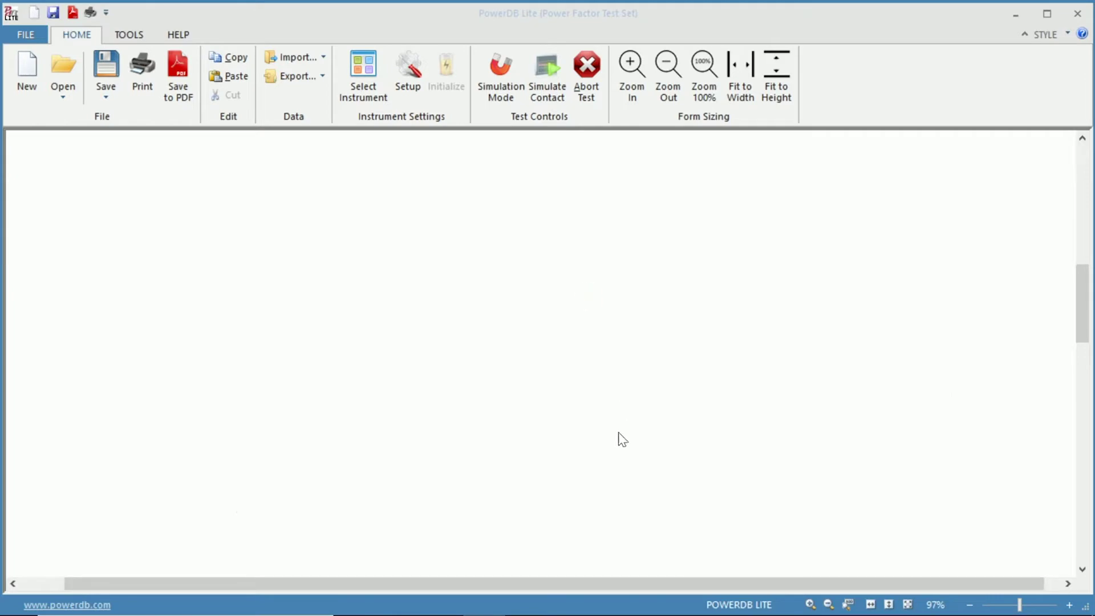
Scroll to Multiple Quick Tests, add a second row, then remove it again
scroll(488, 396, "down", 4)
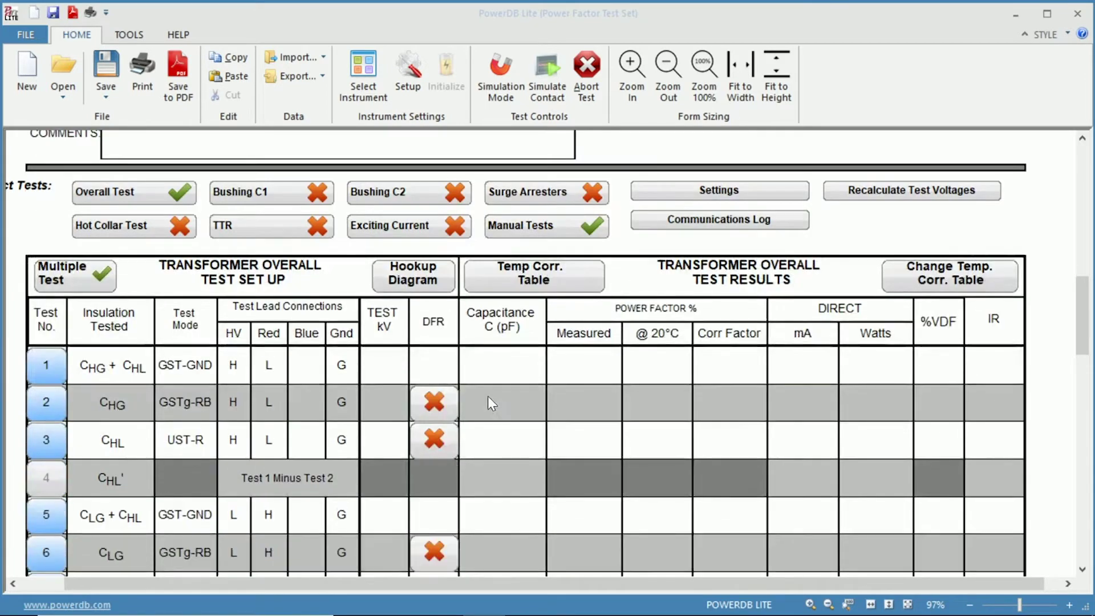
scroll(488, 399, "down", 1)
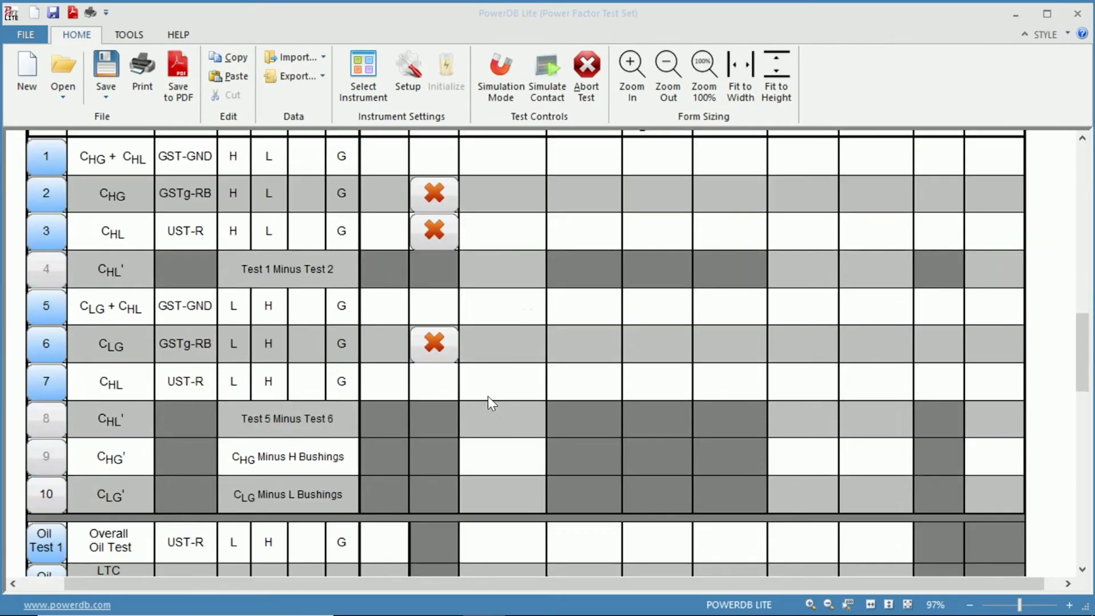
scroll(298, 393, "down", 4)
scroll(393, 447, "down", 2)
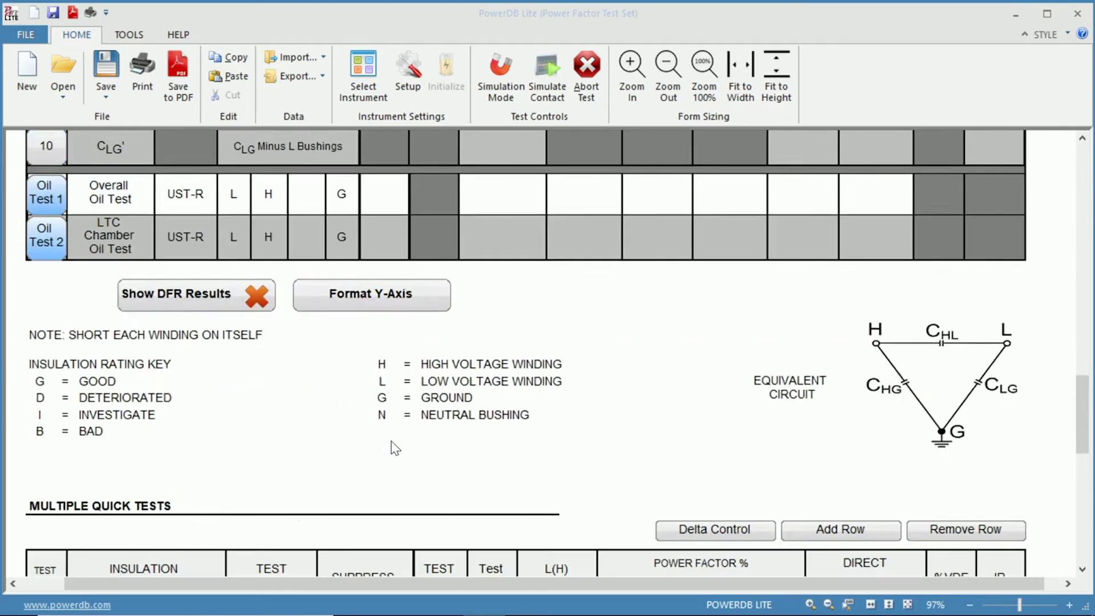
scroll(142, 445, "down", 1)
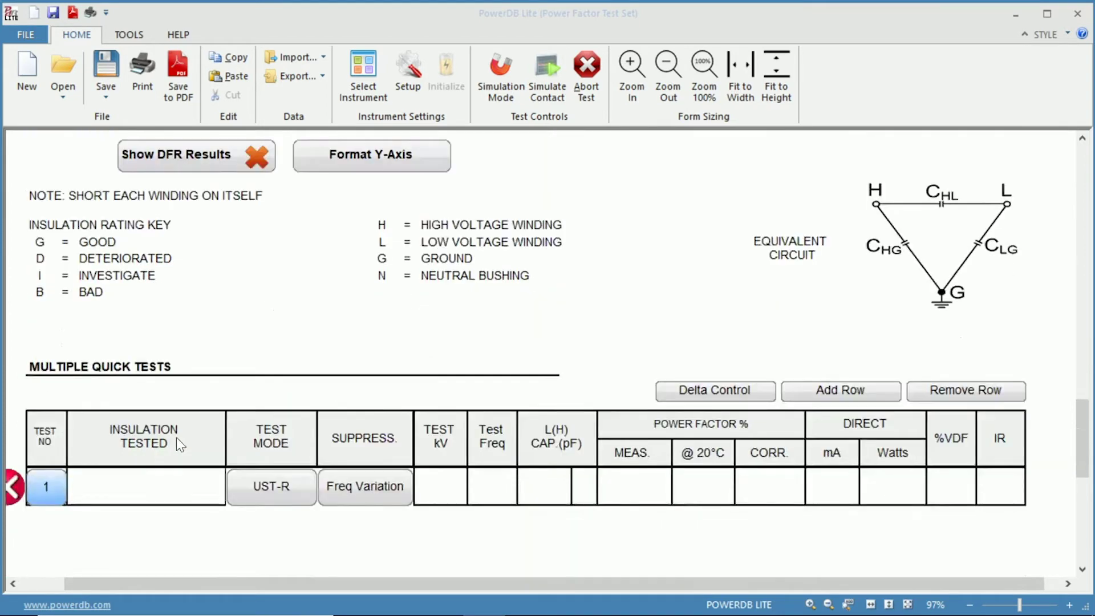
left_click_drag(268, 585, 251, 585)
scroll(752, 428, "down", 1)
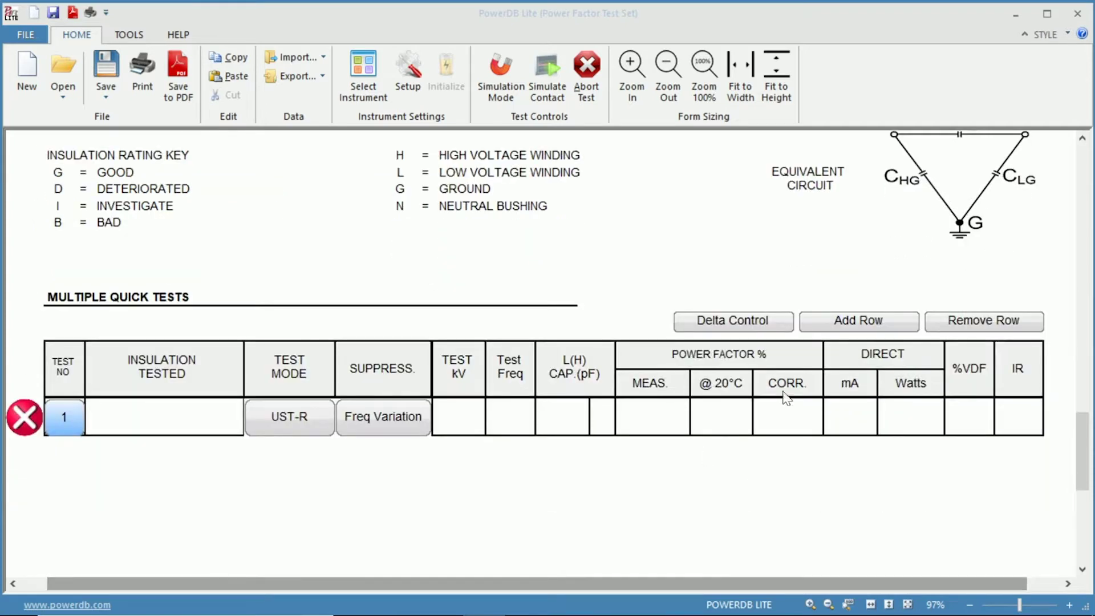
left_click(855, 321)
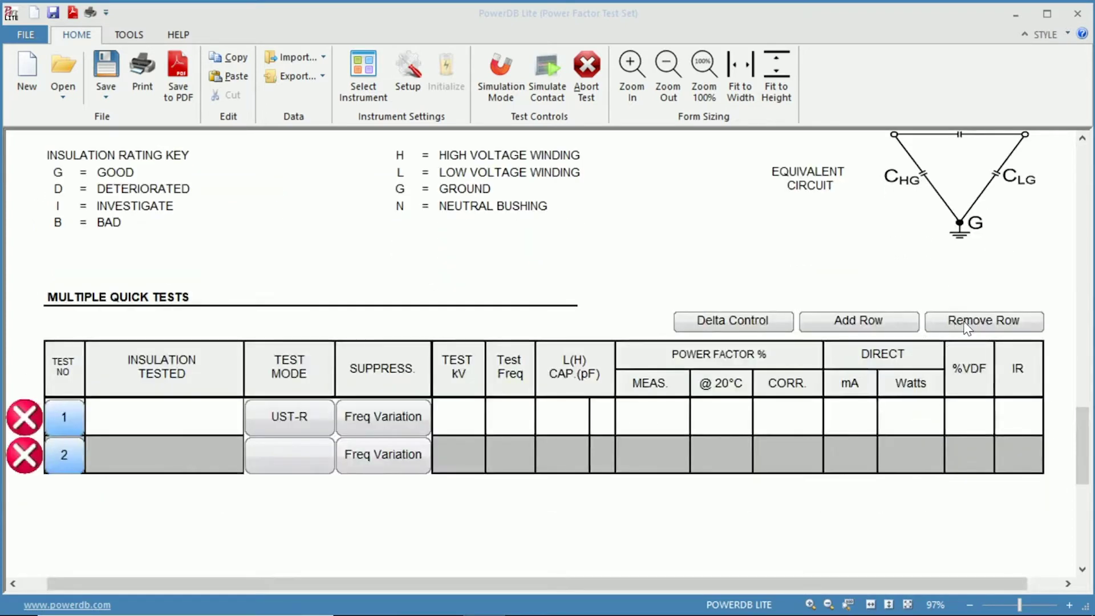
left_click(968, 325)
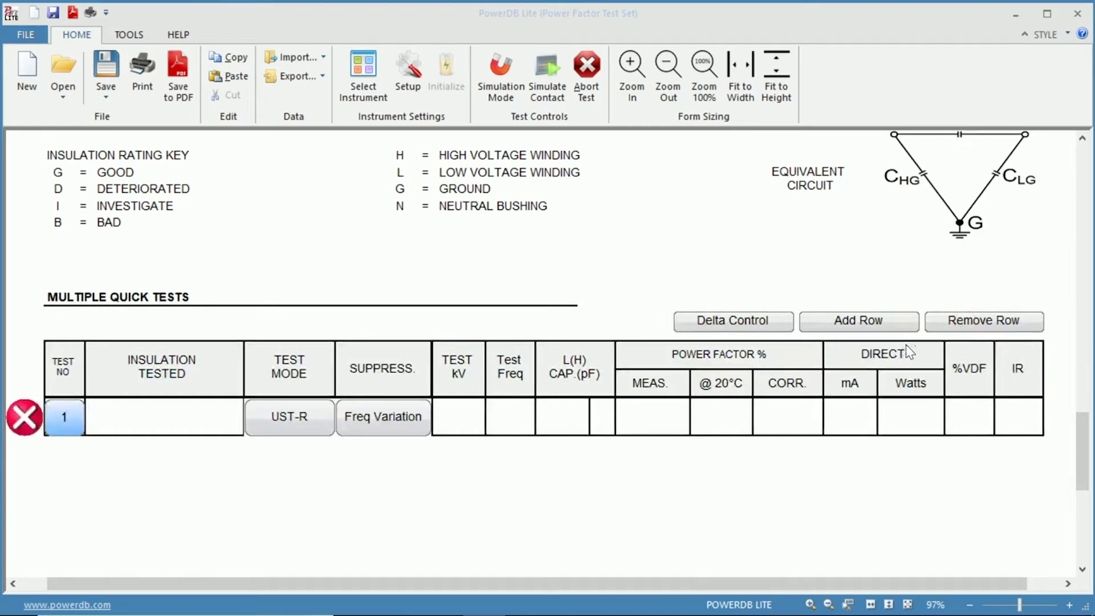
left_click(165, 413)
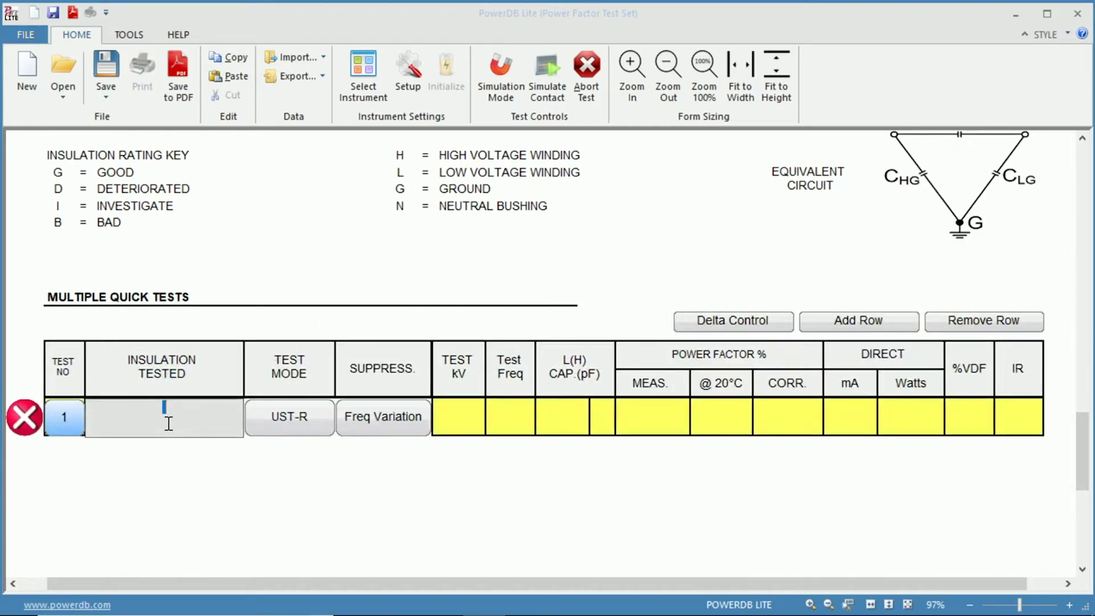
left_click(293, 421)
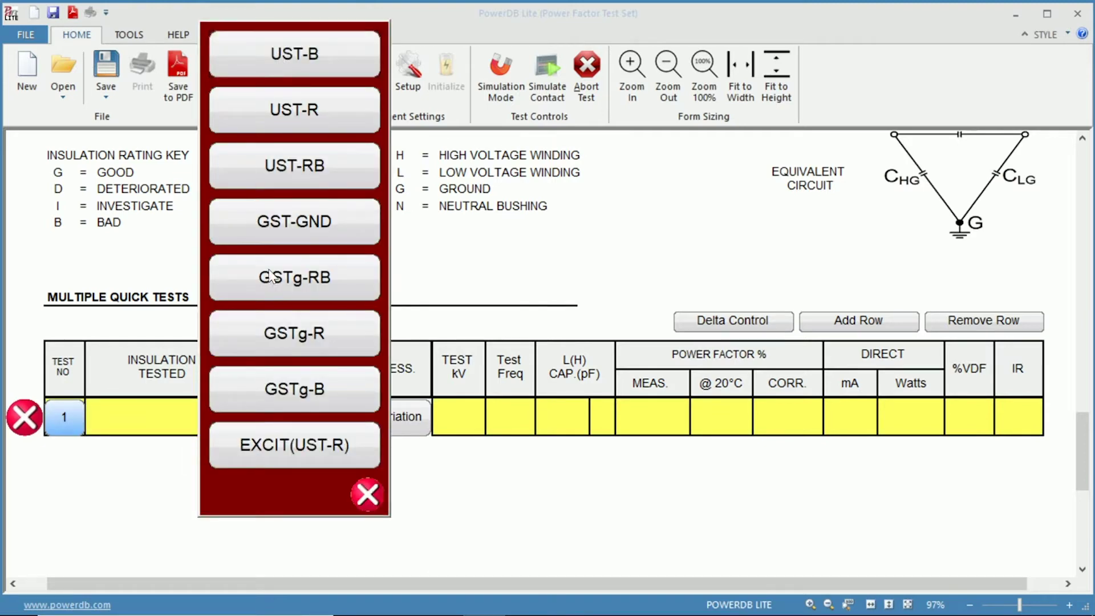
left_click(368, 494)
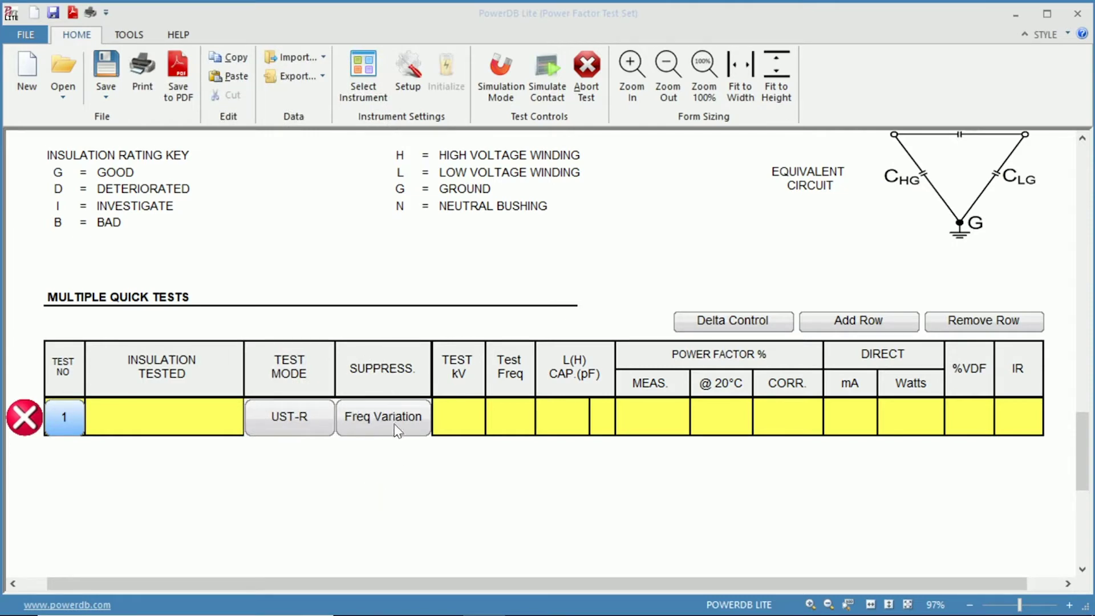
left_click(369, 425)
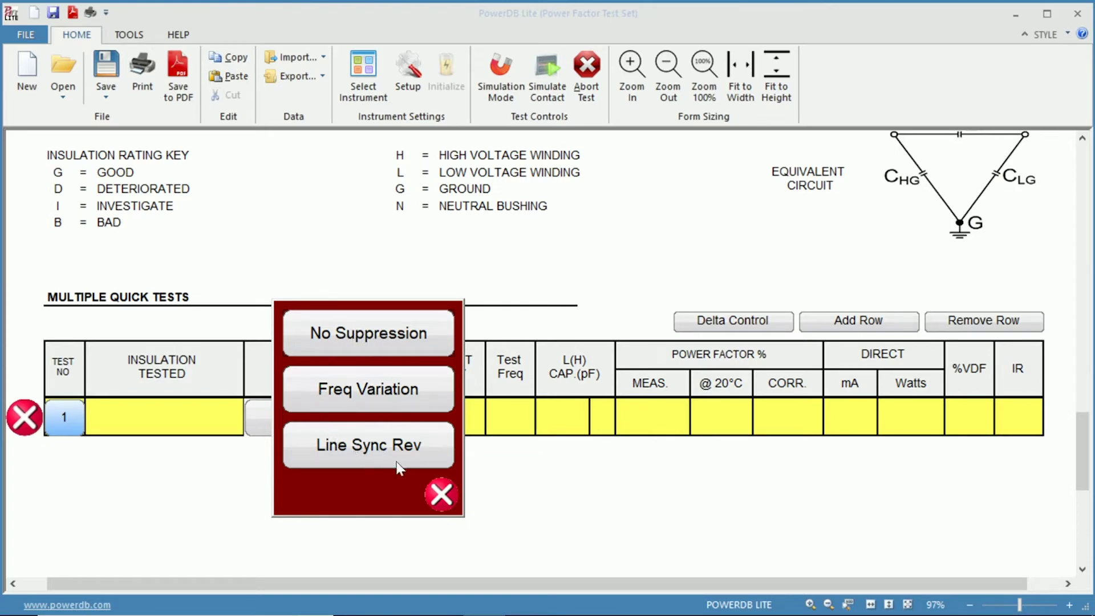
left_click(442, 495)
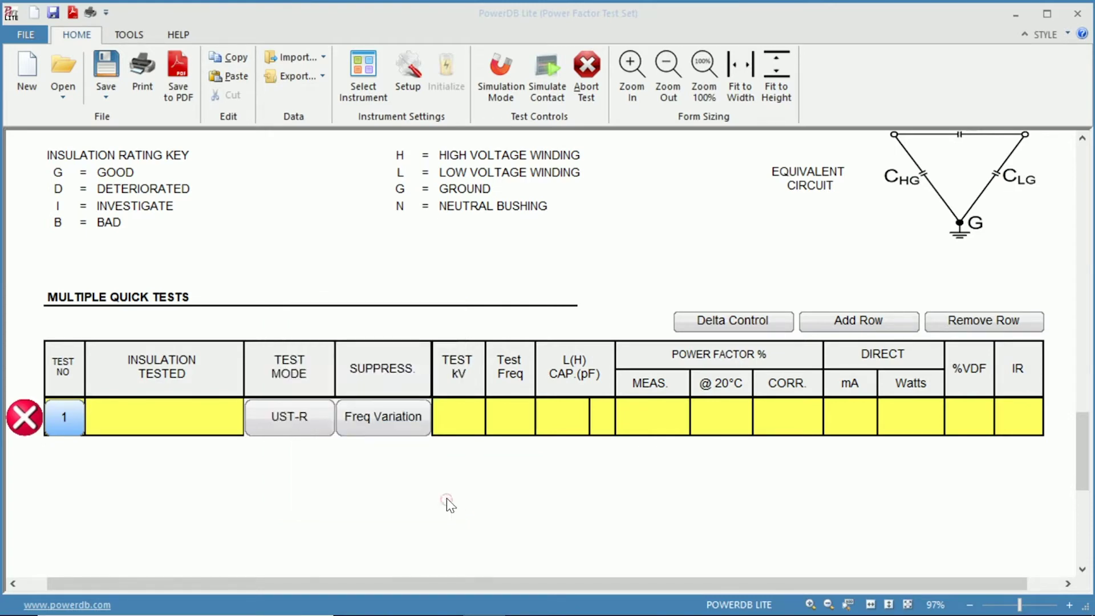
Give quick test row 1 a TEST kV of 10 and Test Freq 50, then open Delta Control
left_click(457, 424)
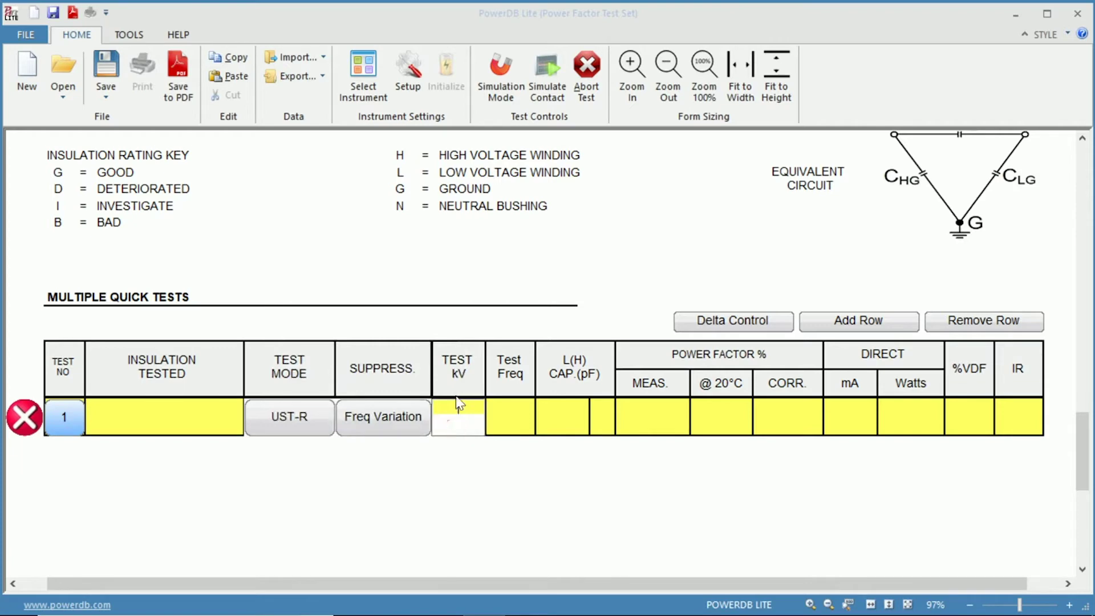
type("10")
key("Return")
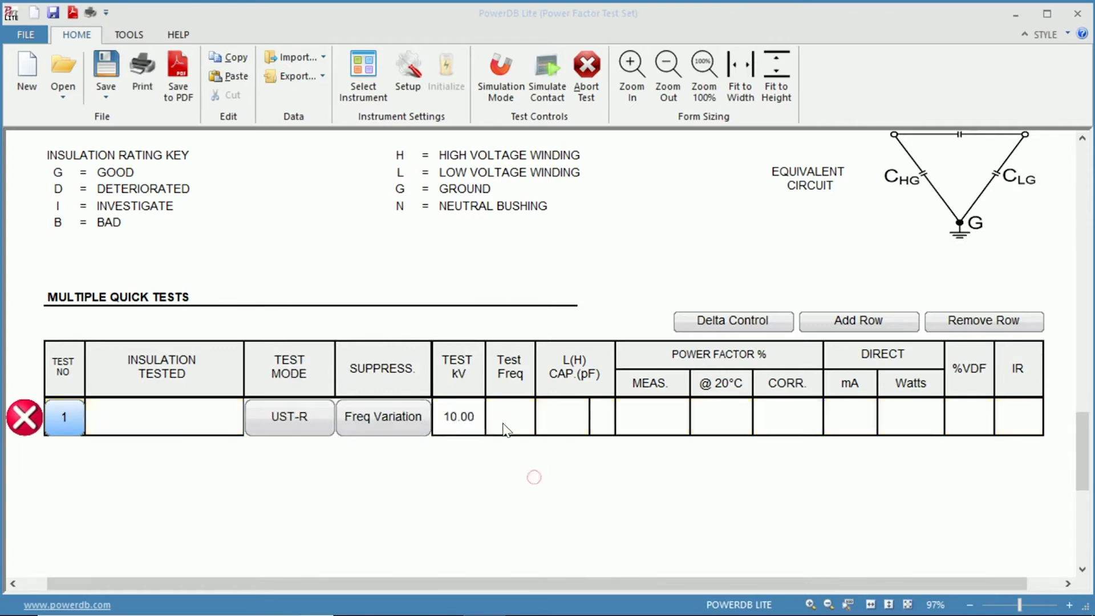
left_click(511, 424)
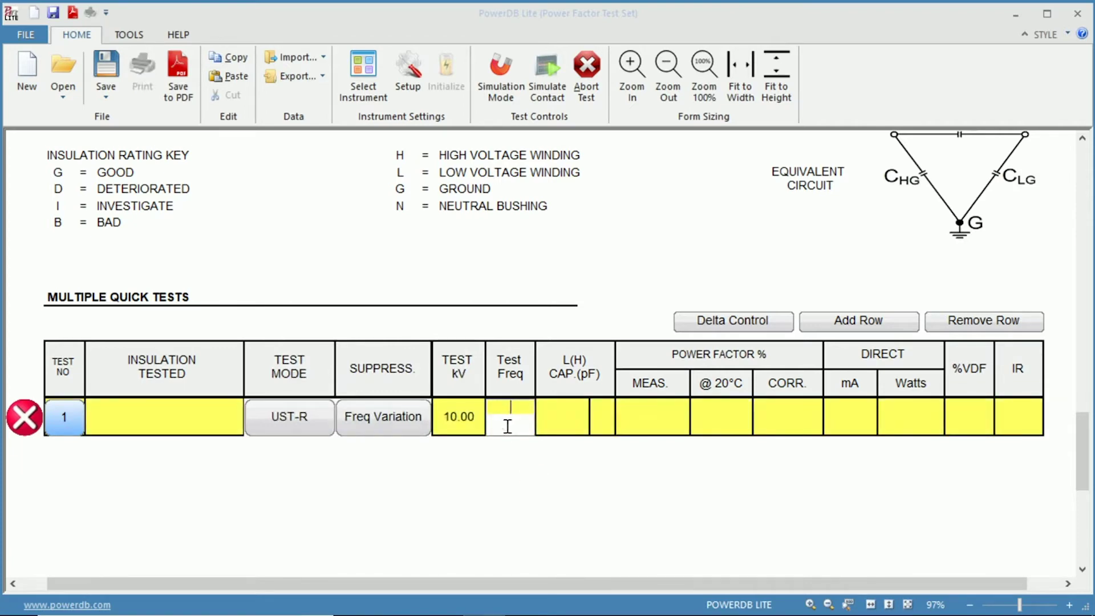
type("60")
key("Return")
left_click(513, 422)
key("BackSpace")
type("50")
key("Return")
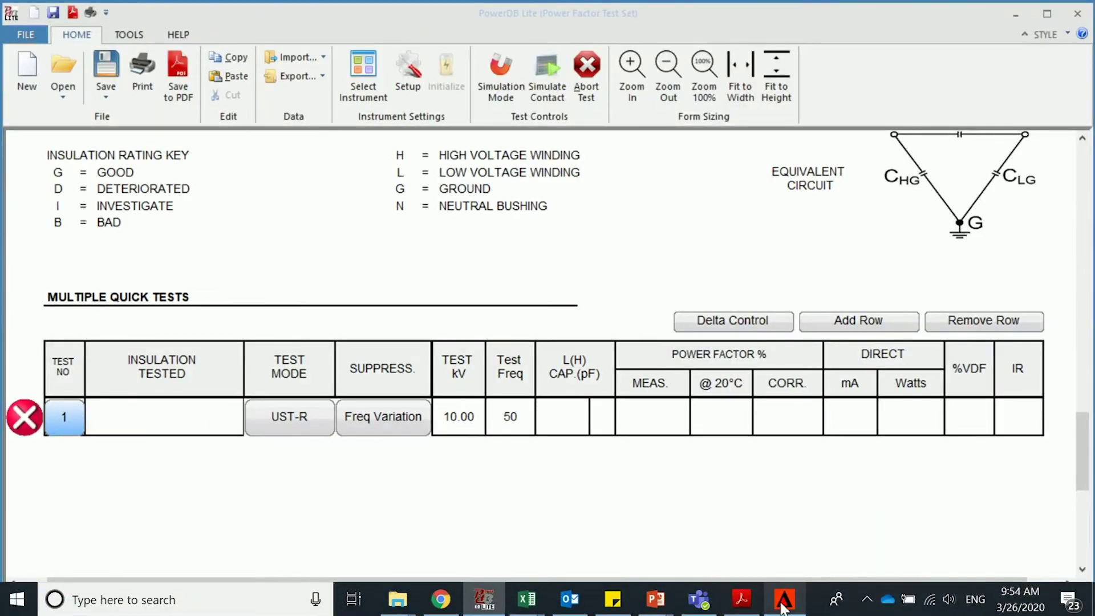
left_click(484, 604)
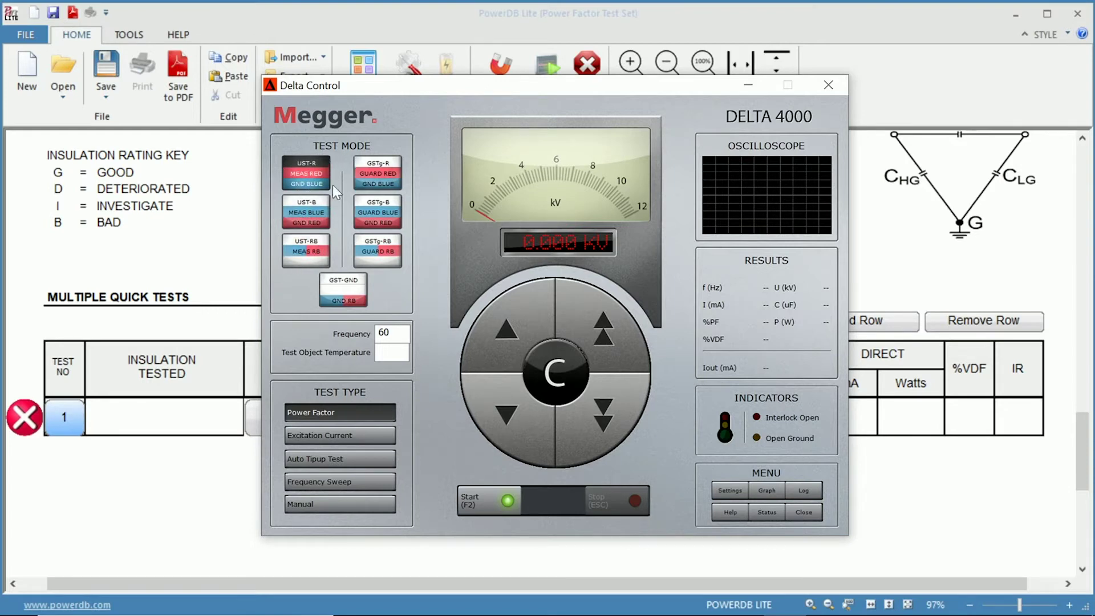
Try the GSTg-R and GST-GND test modes, then return to UST-R
left_click(387, 169)
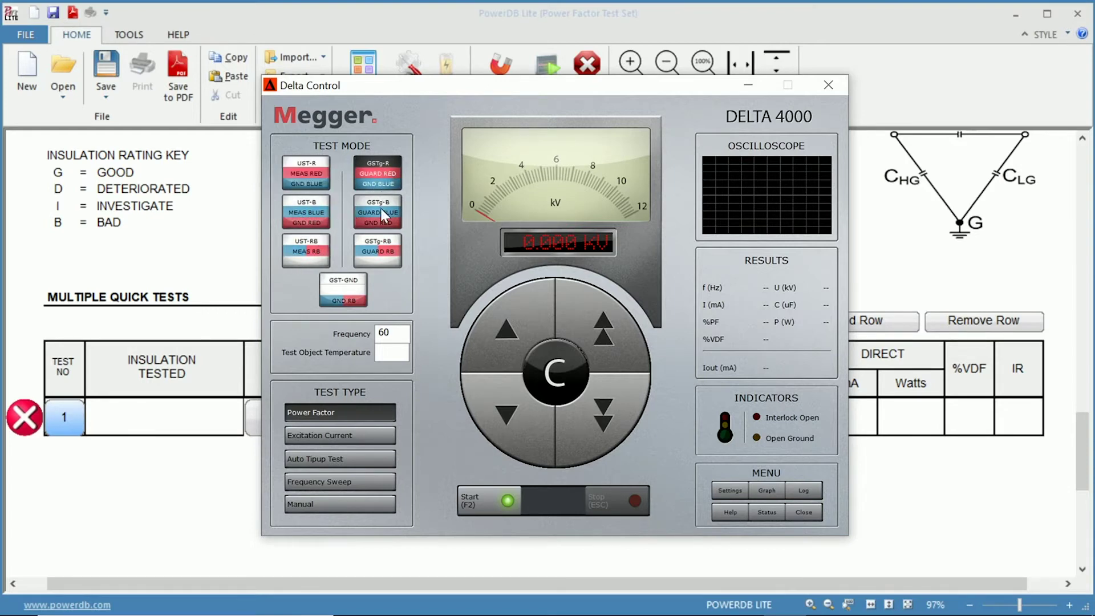
left_click(384, 203)
left_click(355, 287)
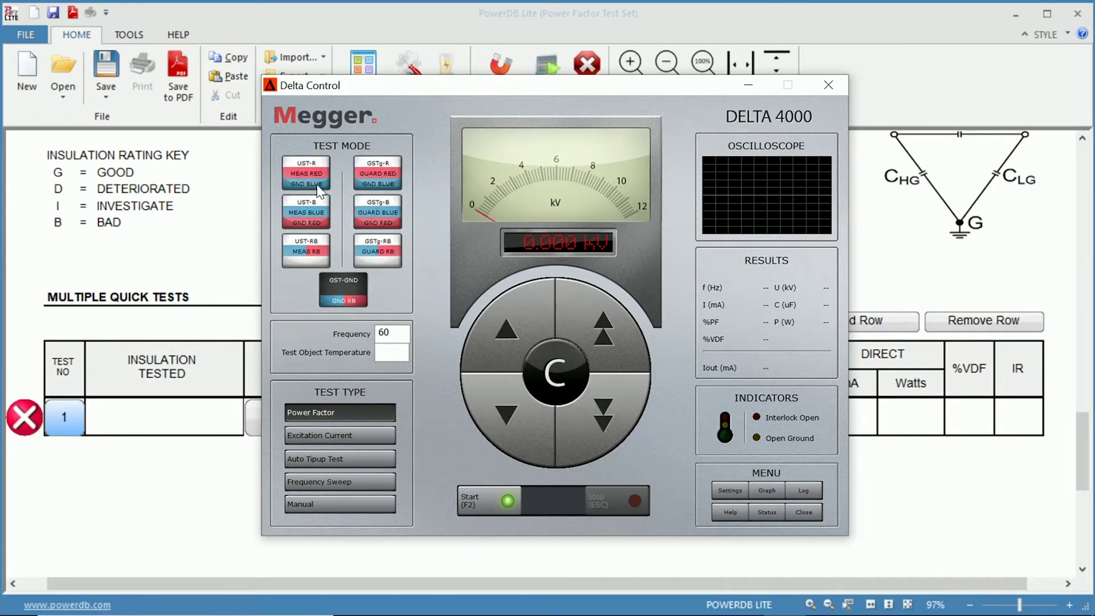
left_click(311, 177)
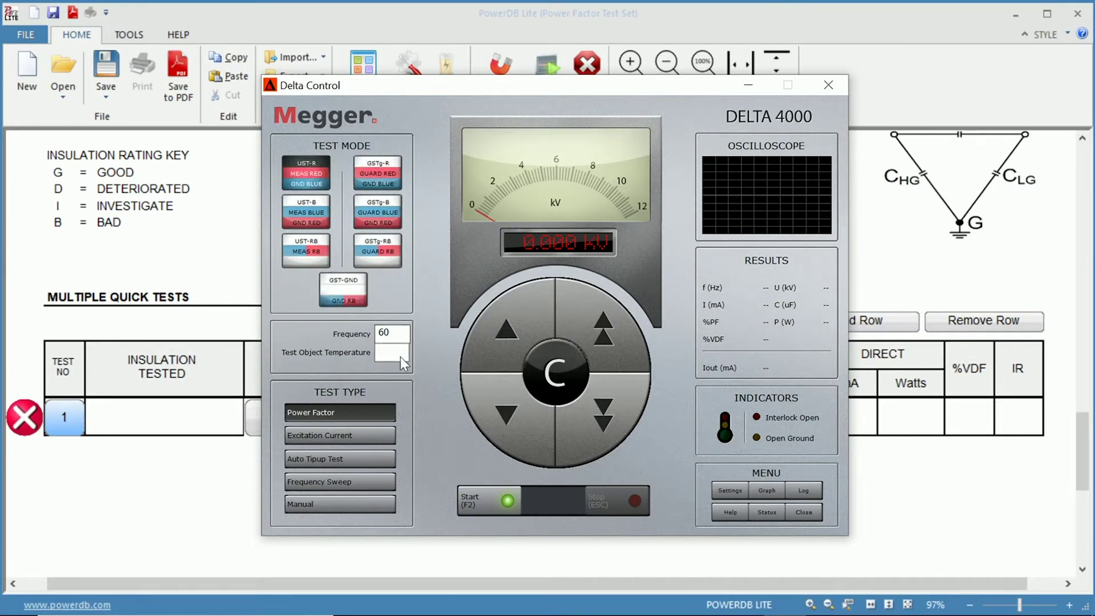
Set the Delta 4000 frequency to 50 and the test object temperature to 25
left_click(393, 340)
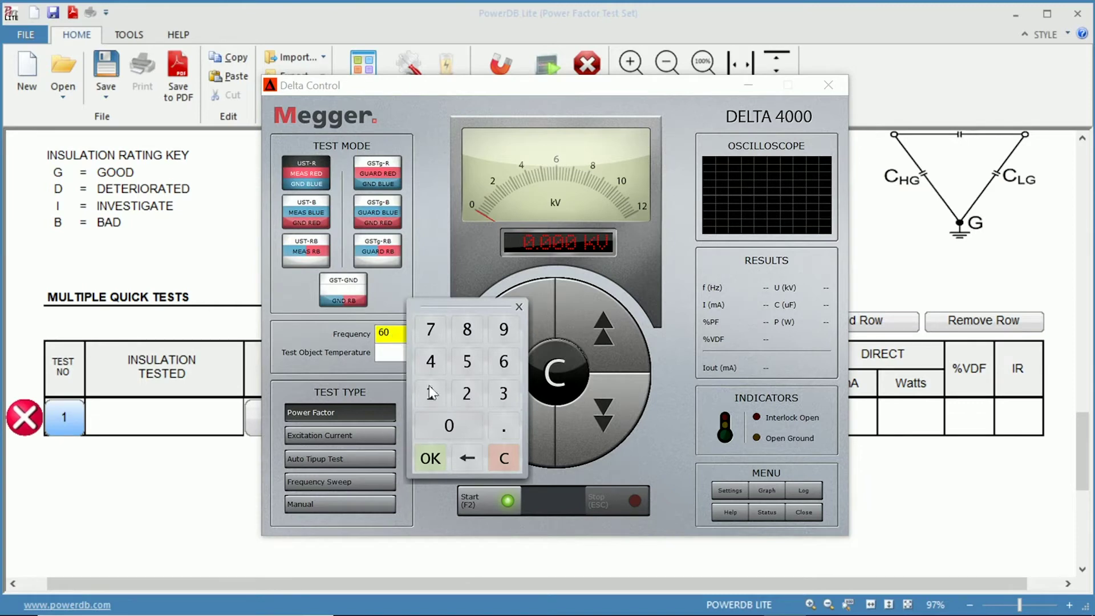
left_click(464, 371)
left_click(452, 423)
left_click(437, 457)
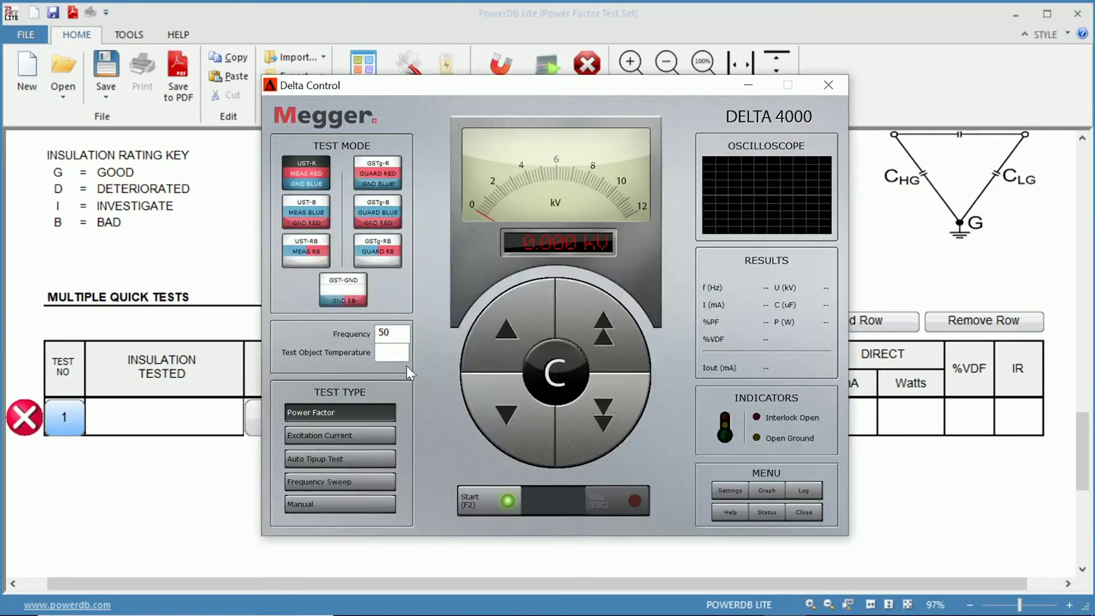
left_click(391, 357)
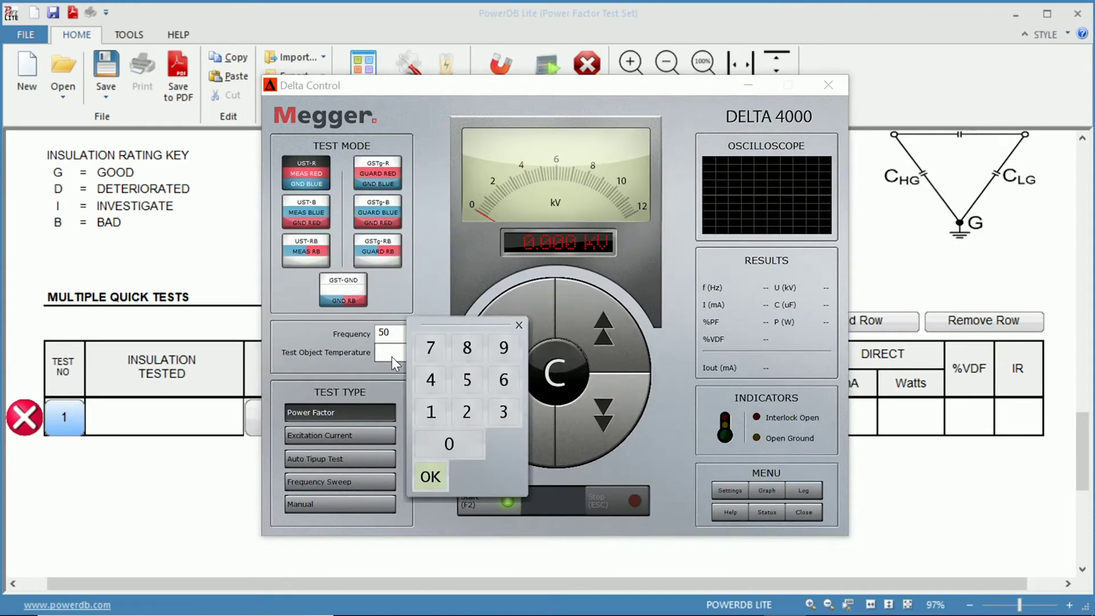
left_click(468, 411)
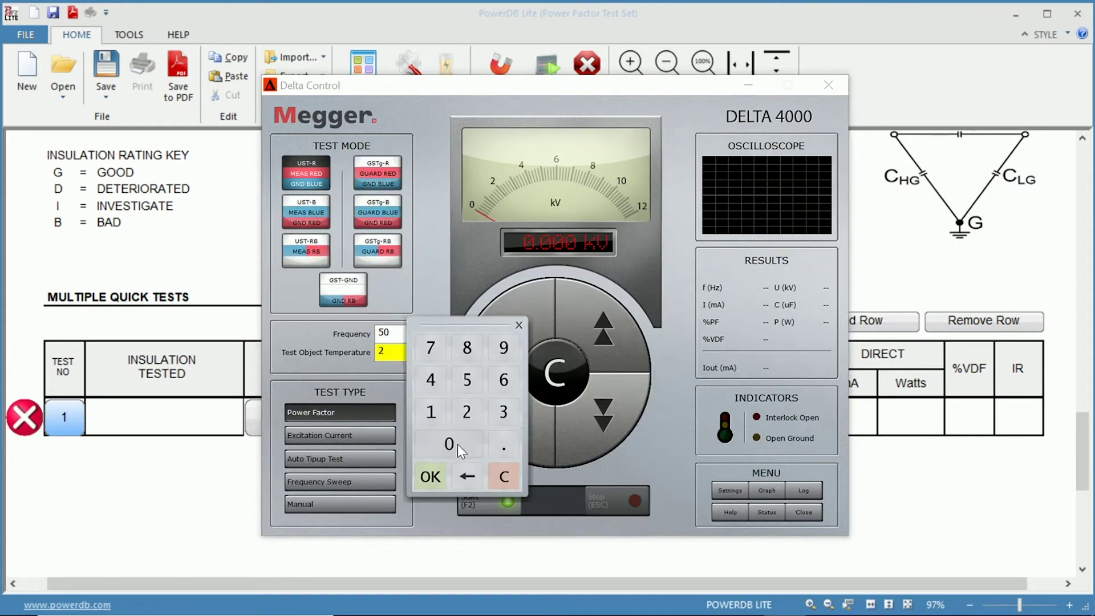
left_click(431, 477)
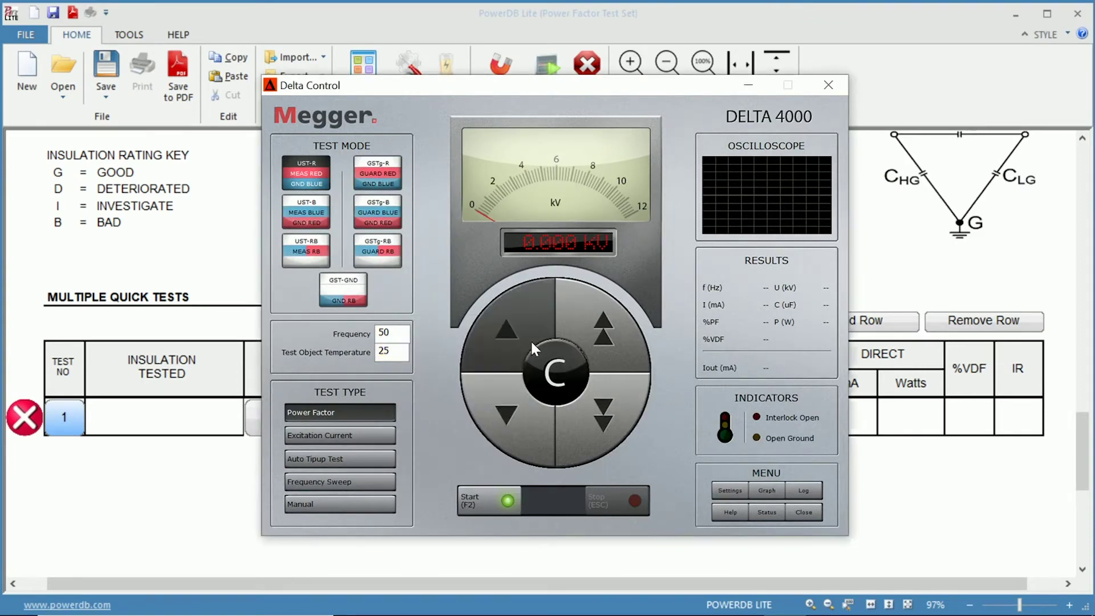
Raise the output voltage in small and larger steps, then reset it to zero
left_click(511, 336)
left_click(508, 328)
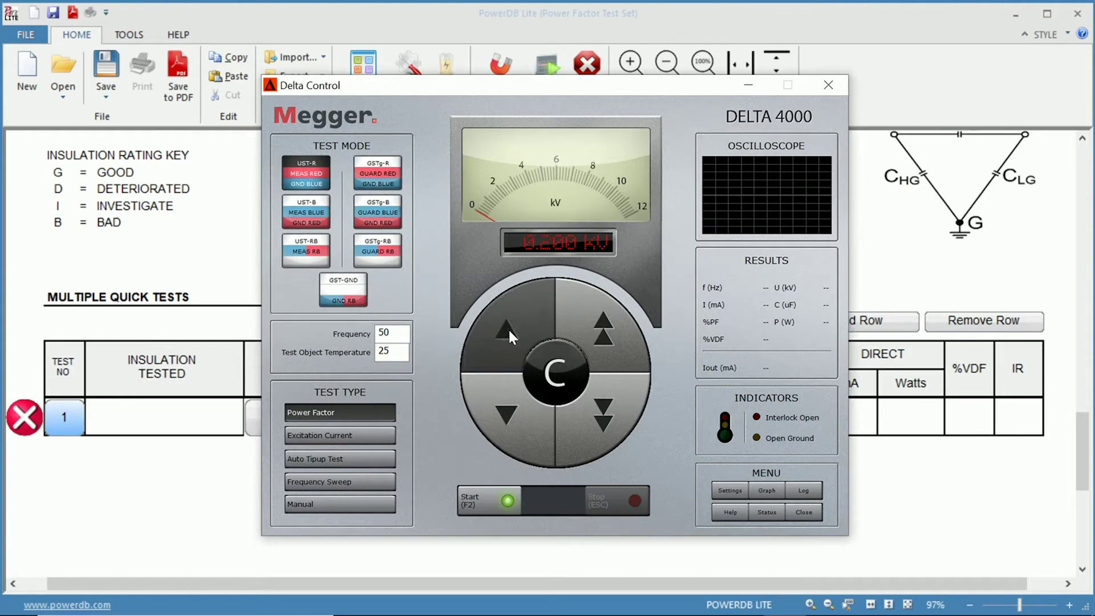
left_click(597, 325)
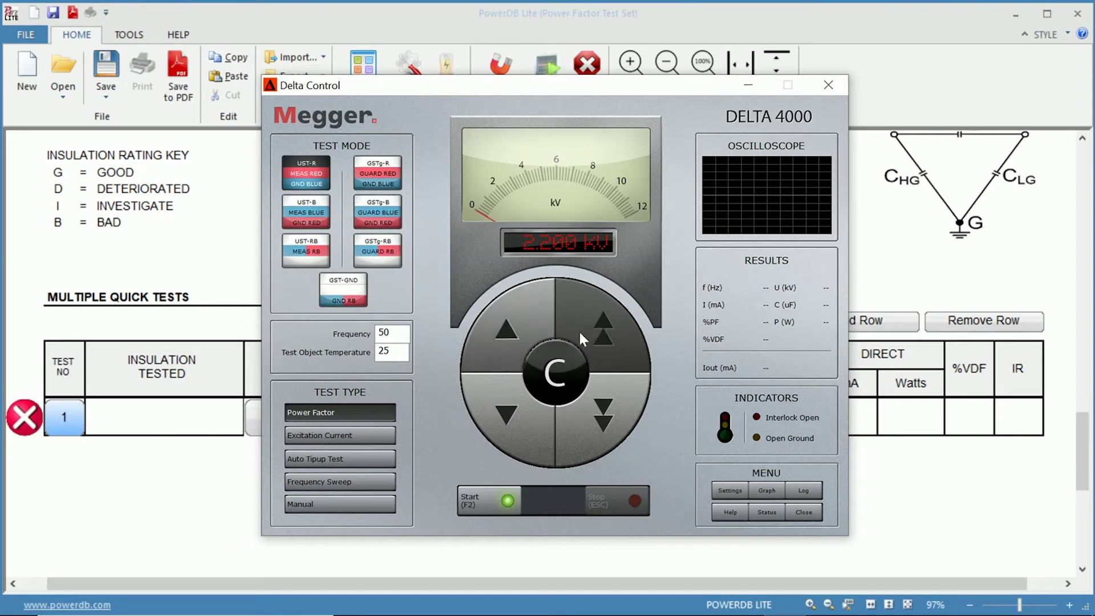
left_click(547, 380)
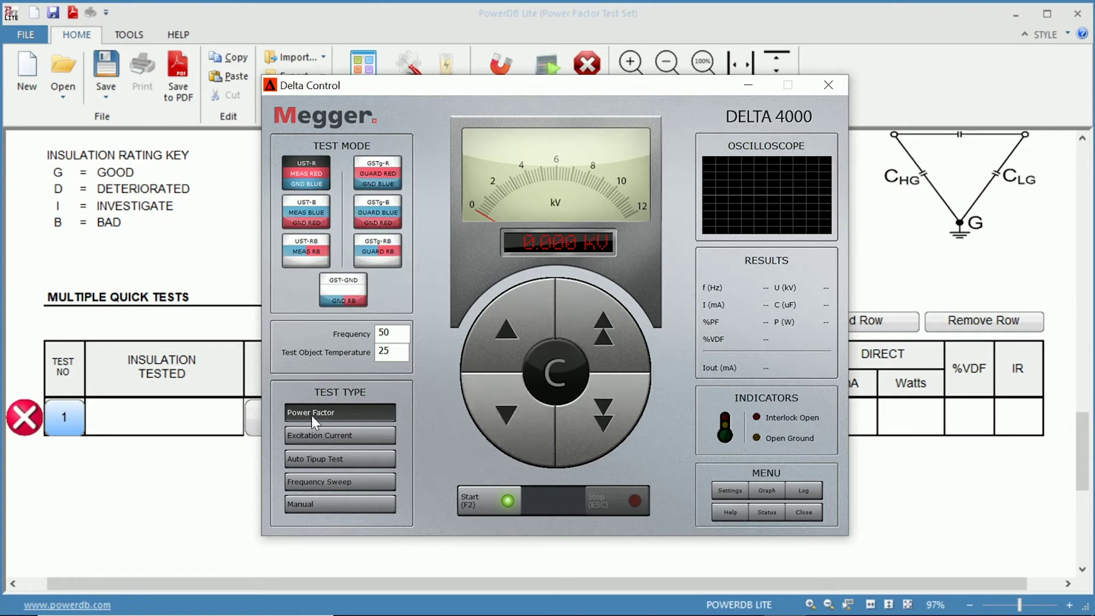
Cycle the test type through Excitation Current, Auto Tipup Test and Frequency Sweep, ending on Manual
left_click(326, 437)
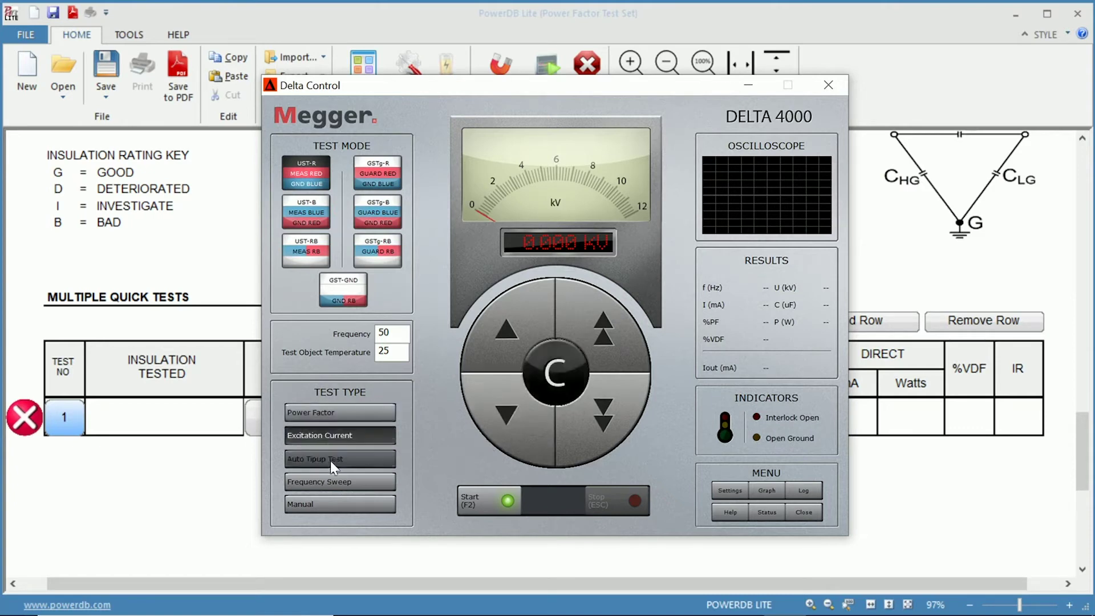
left_click(339, 459)
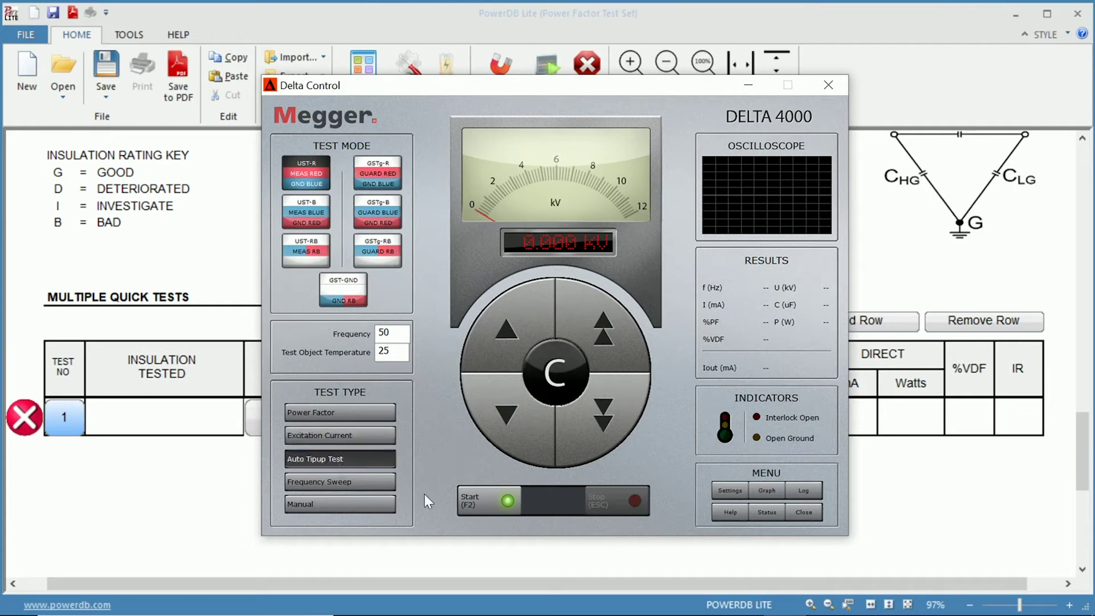
left_click(328, 483)
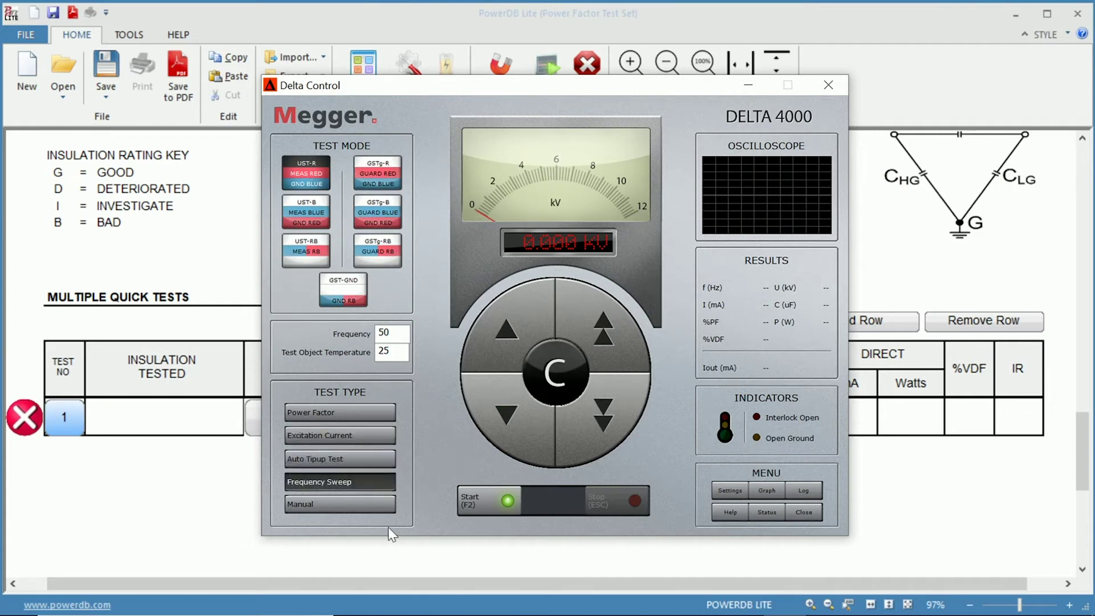
left_click(308, 502)
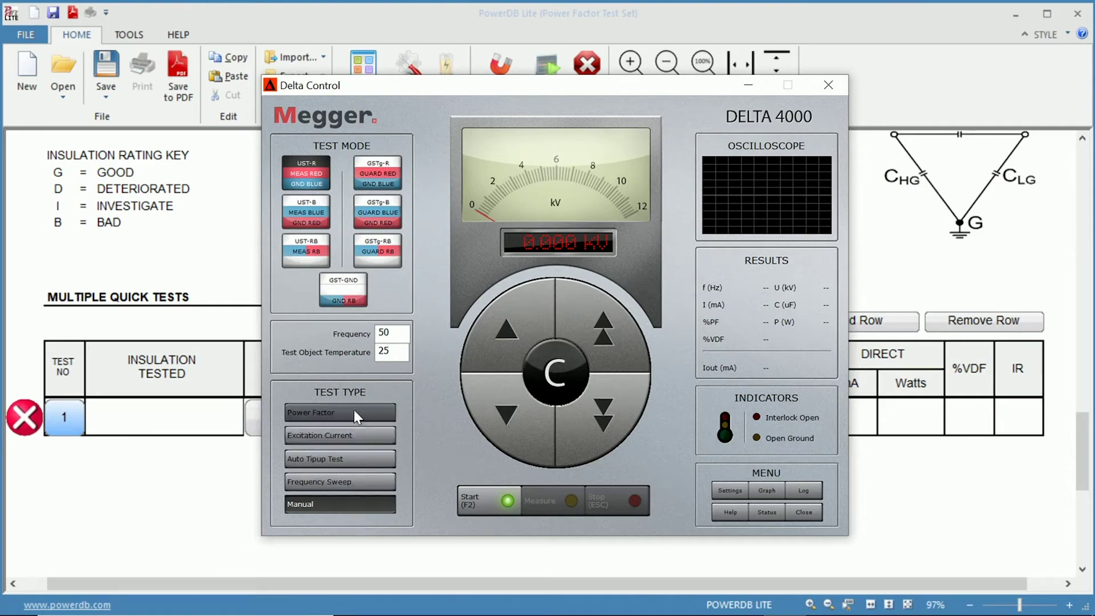
left_click(765, 485)
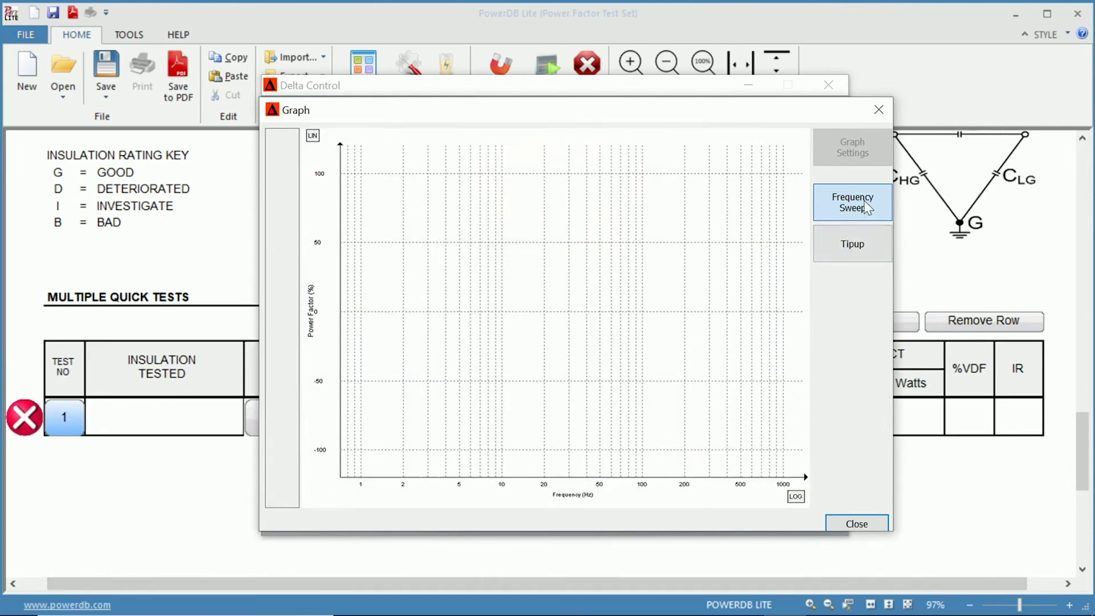
Switch the graph between tip-up and frequency sweep plots, close it, and bring up the Results Log
left_click(856, 251)
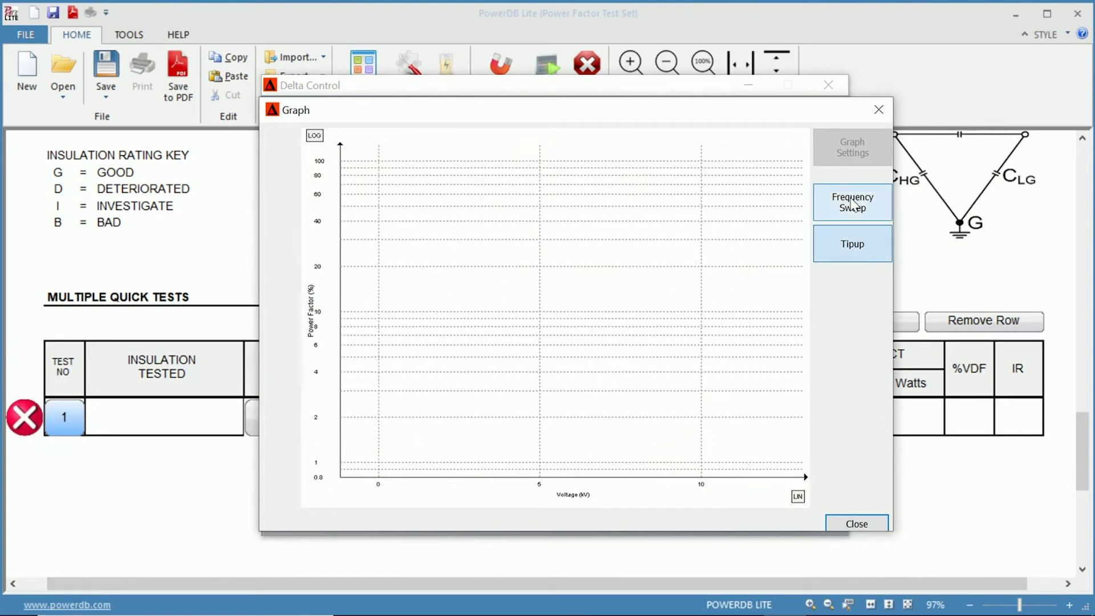
left_click(853, 204)
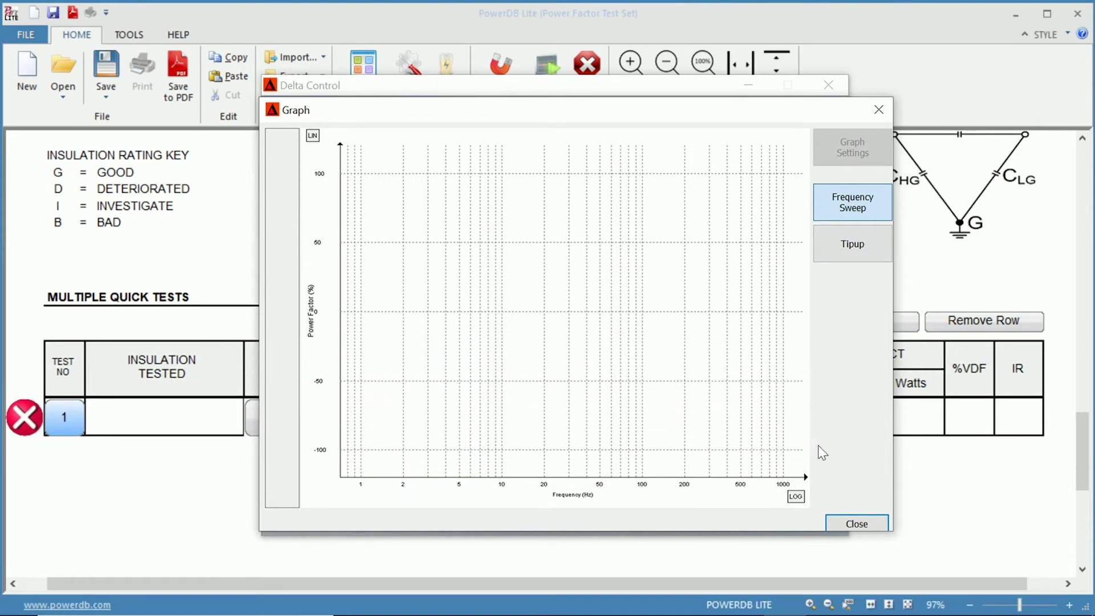
left_click(865, 521)
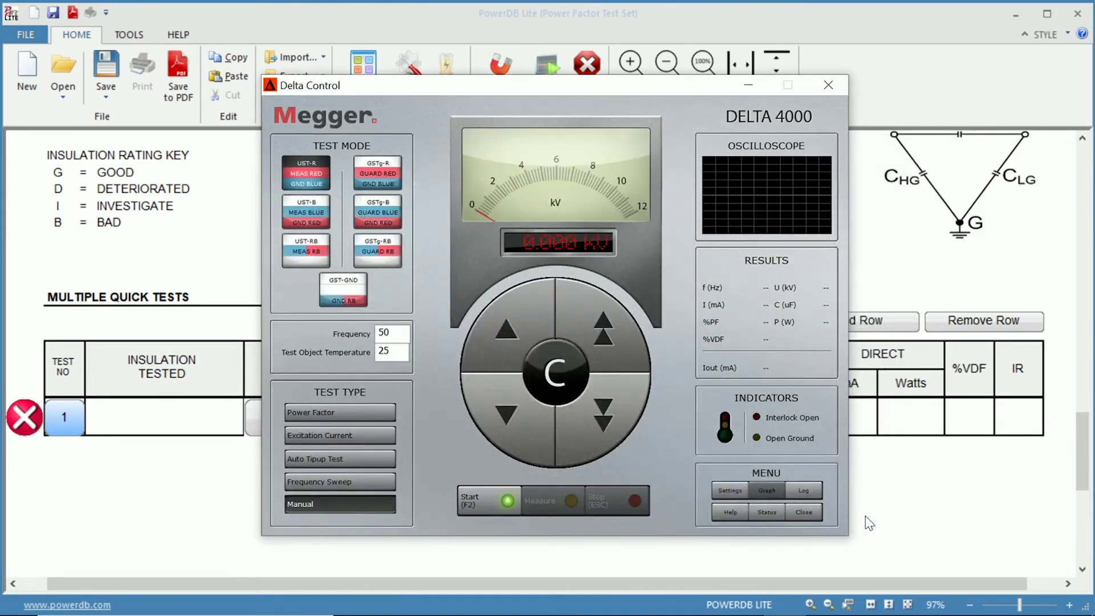
left_click(803, 490)
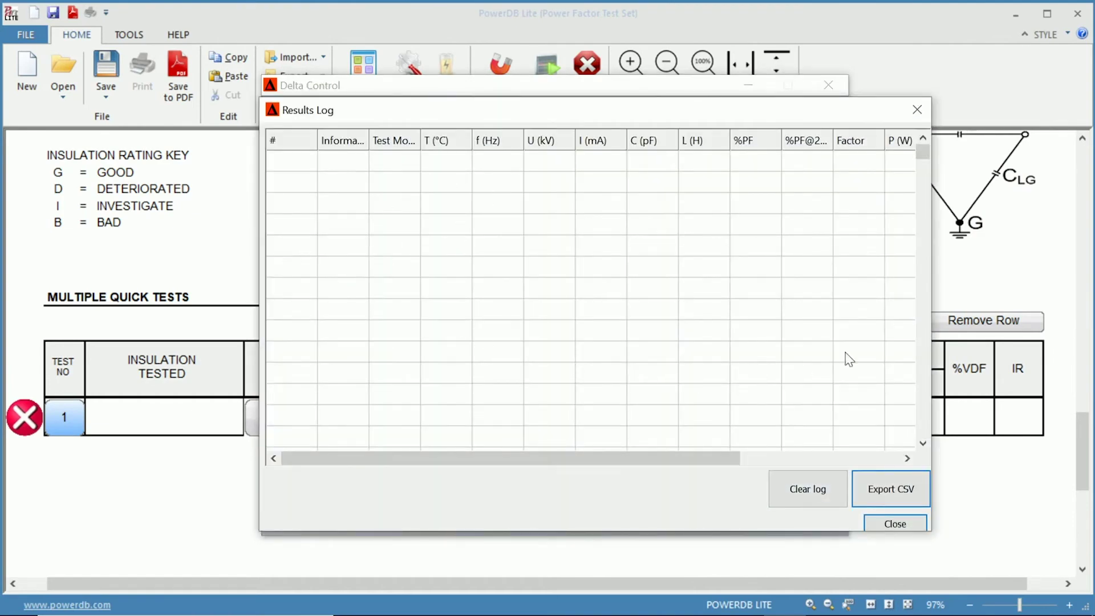
Scroll through the empty Results Log and close it
left_click_drag(925, 153, 921, 165)
left_click(894, 524)
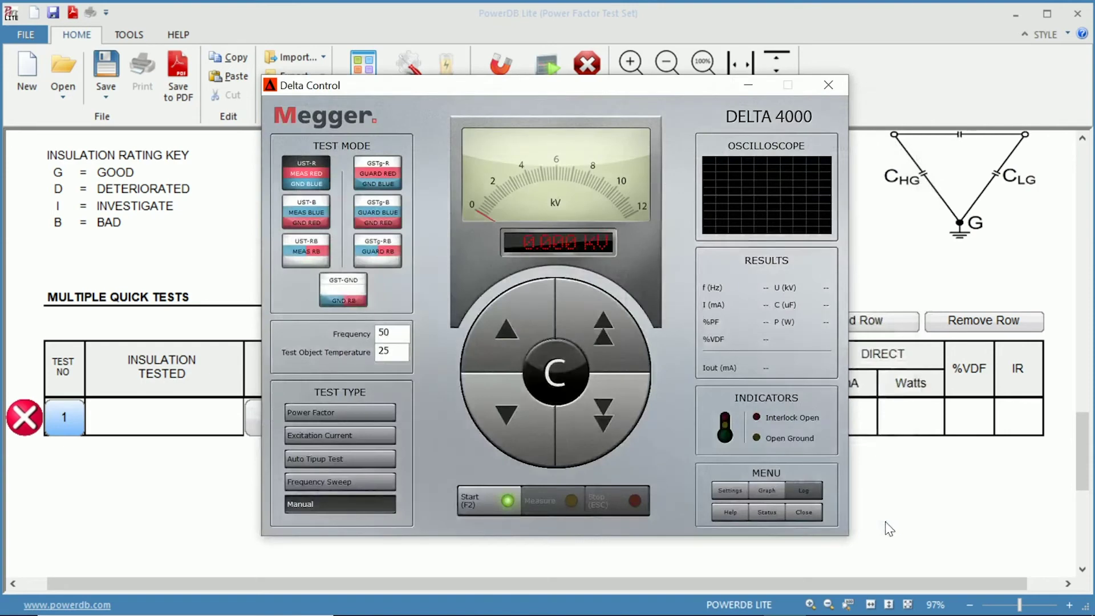
left_click(767, 513)
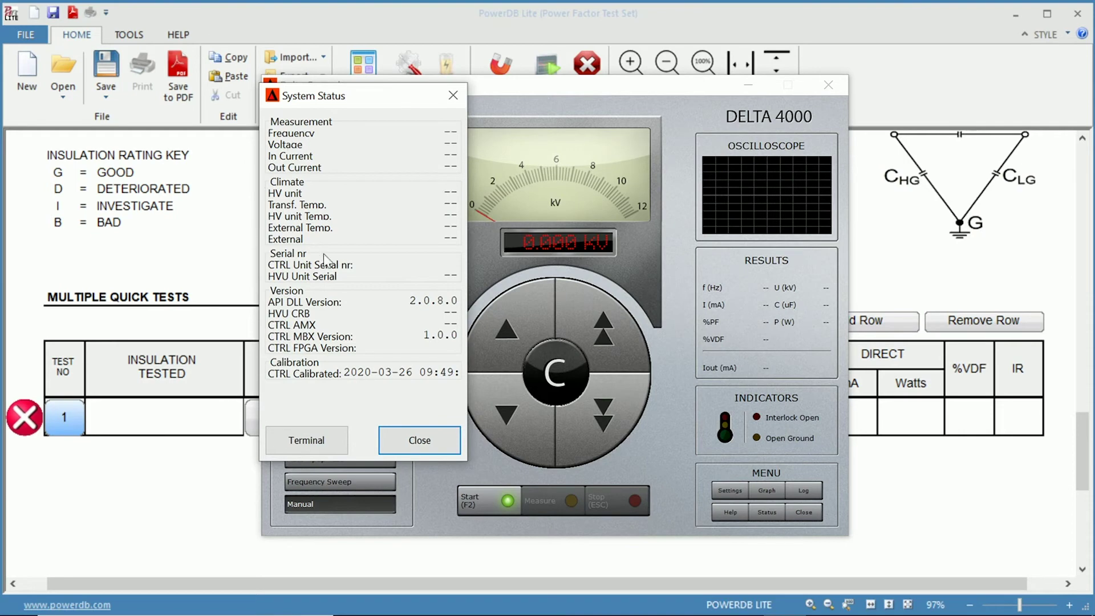
left_click(440, 444)
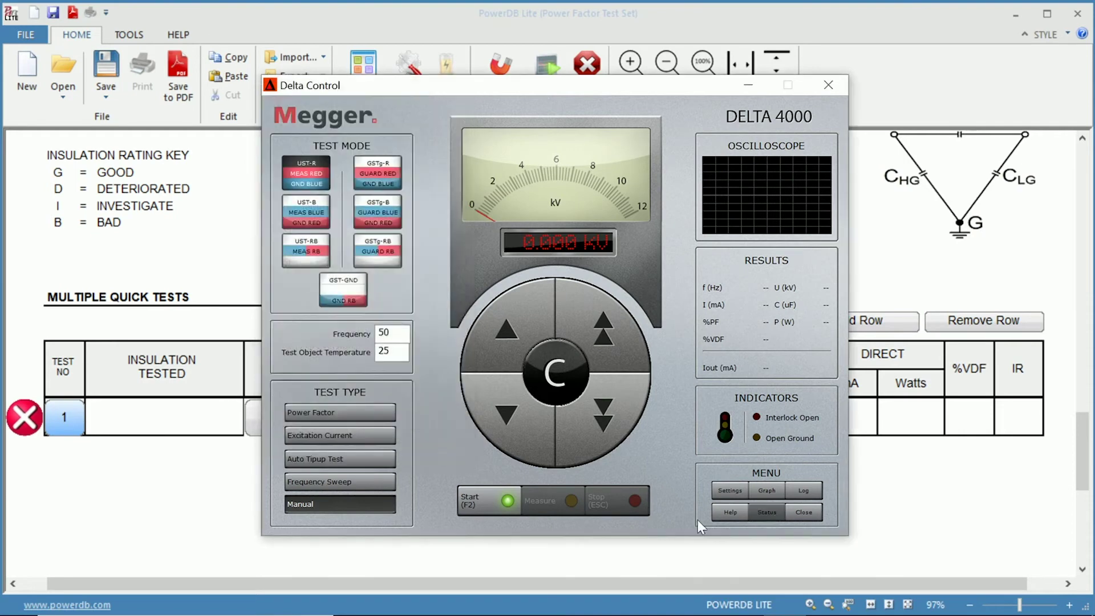
left_click(730, 512)
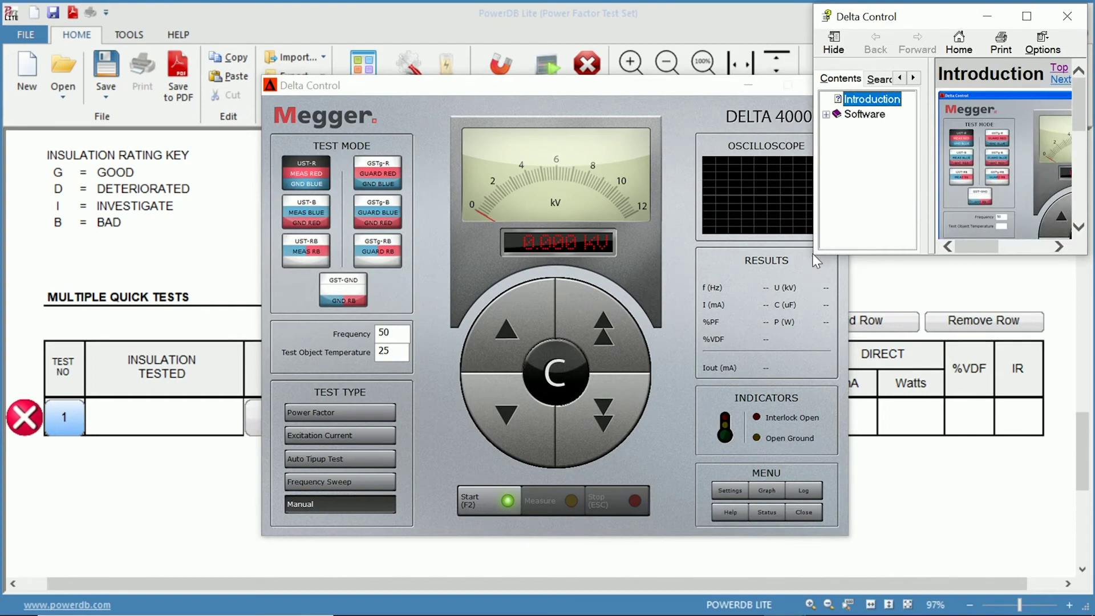
left_click_drag(812, 257, 382, 463)
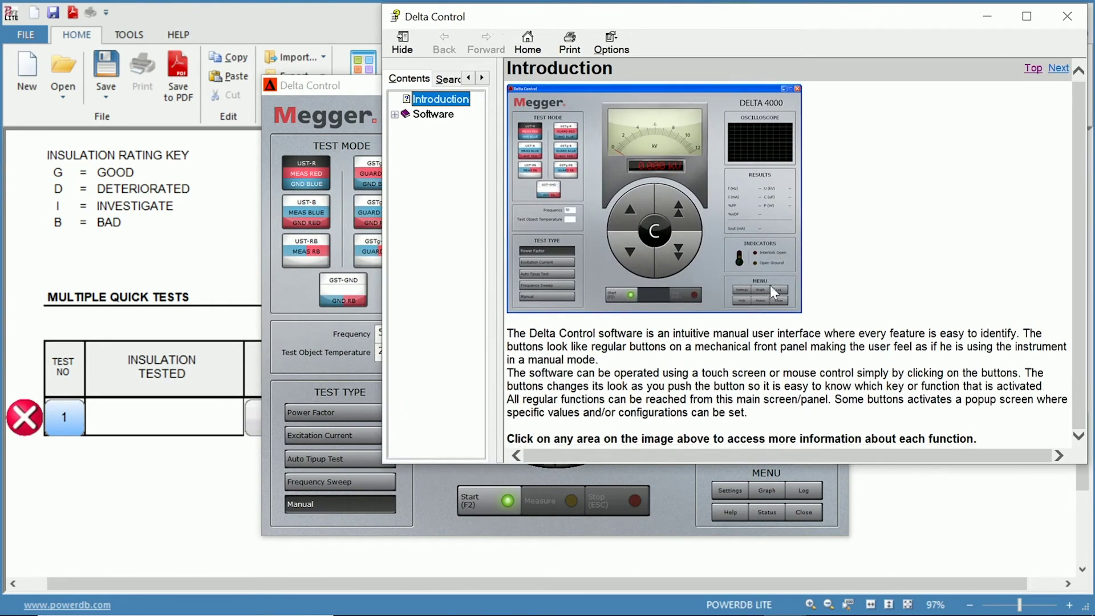
left_click(1067, 16)
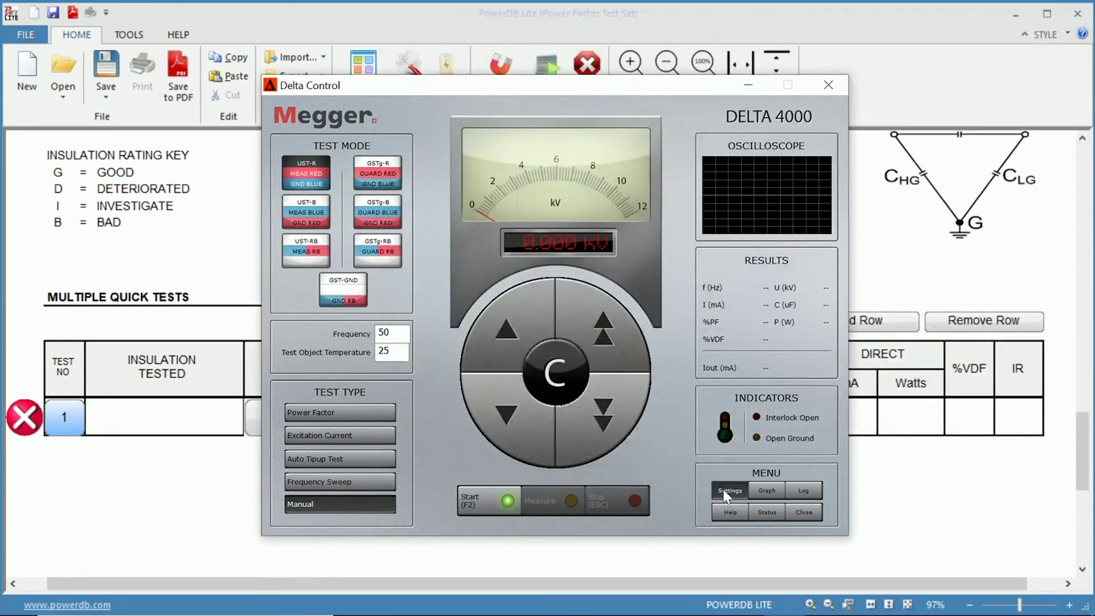
Open the Delta 4000 Test Settings and choose 60 Hz as the line frequency
left_click(725, 491)
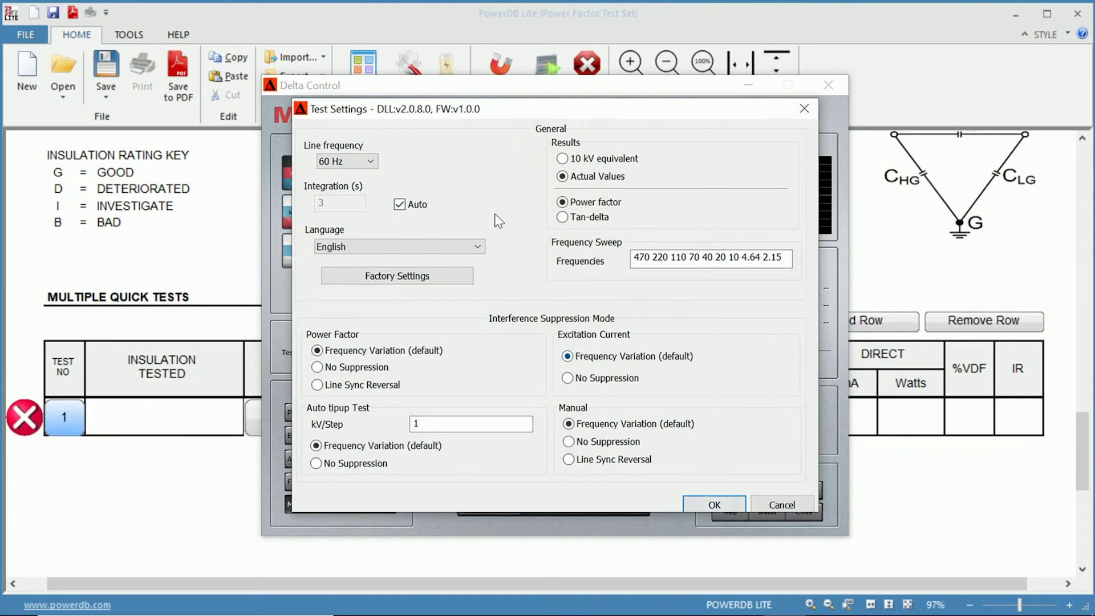
left_click(368, 164)
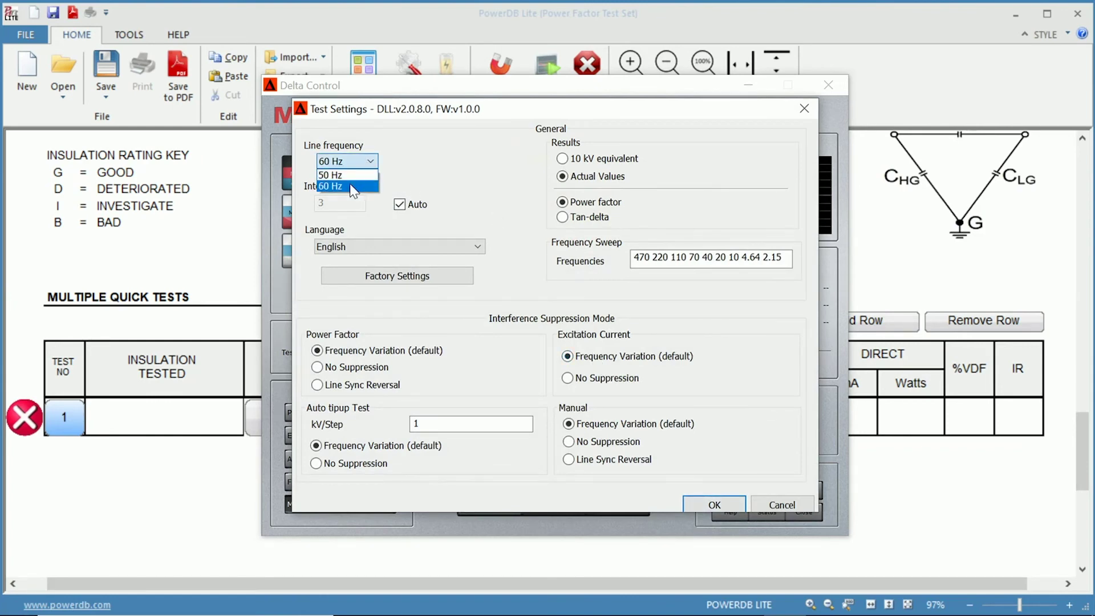
left_click(353, 186)
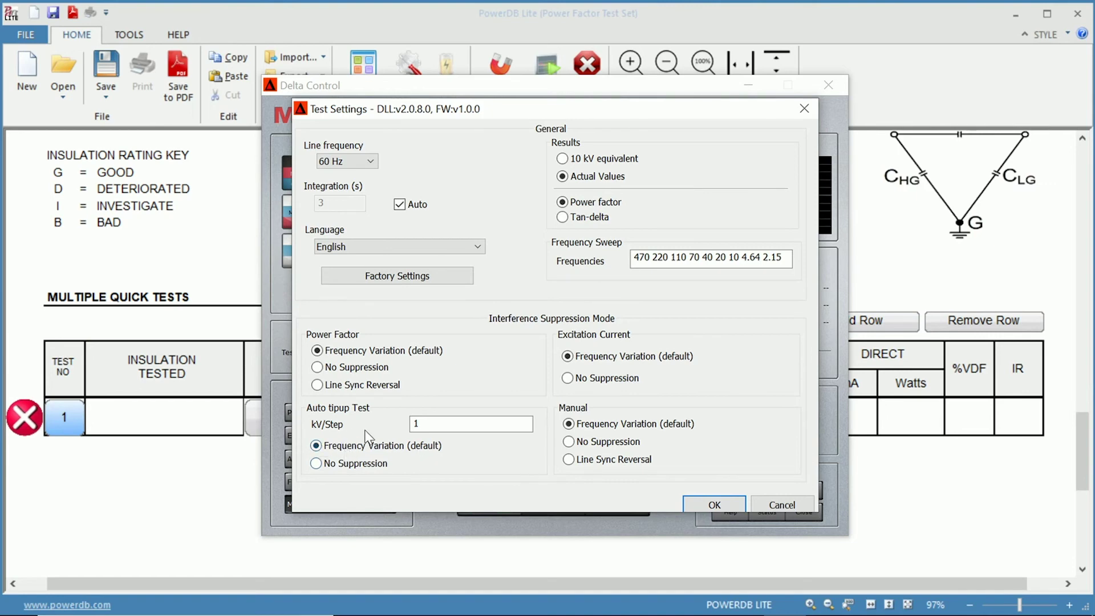
Replace the Auto tip-up kV/Step value with 2, then check the Frequencies list
left_click(439, 424)
left_click_drag(439, 423, 406, 429)
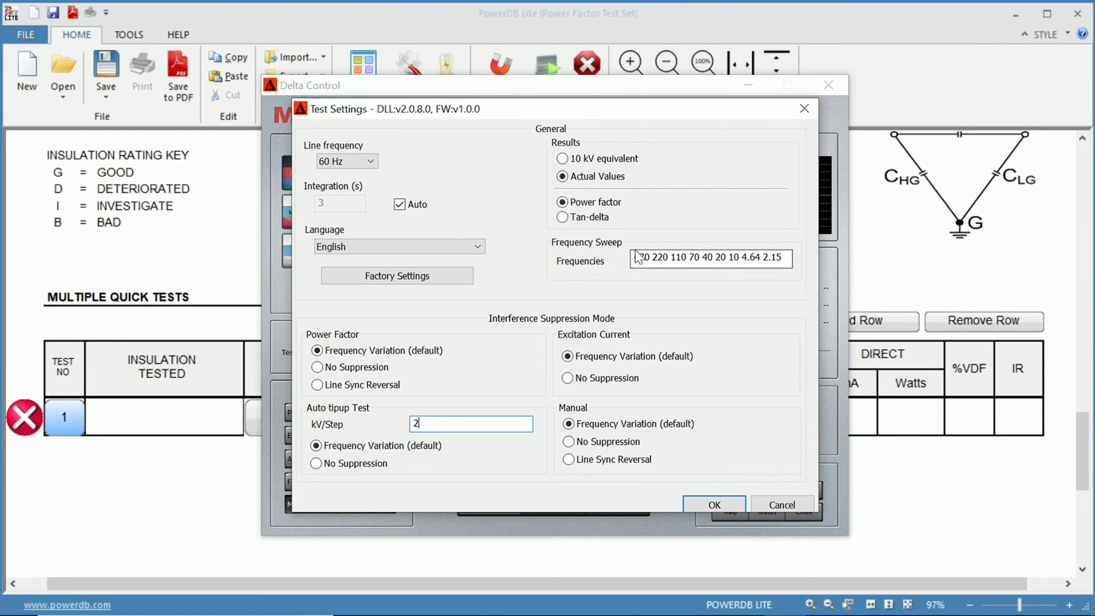
left_click(748, 261)
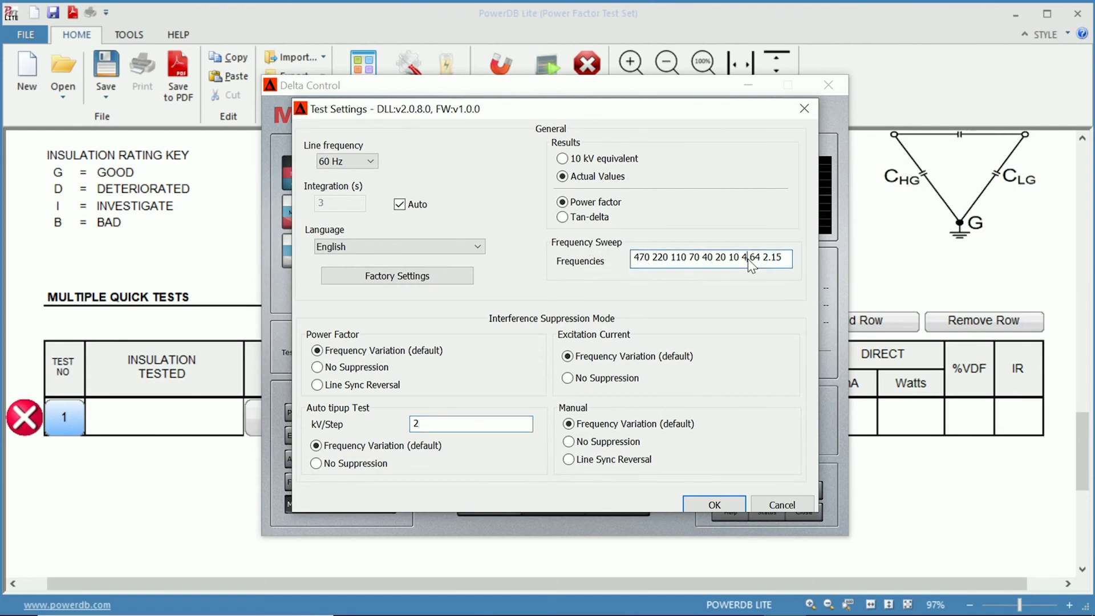
left_click(785, 263)
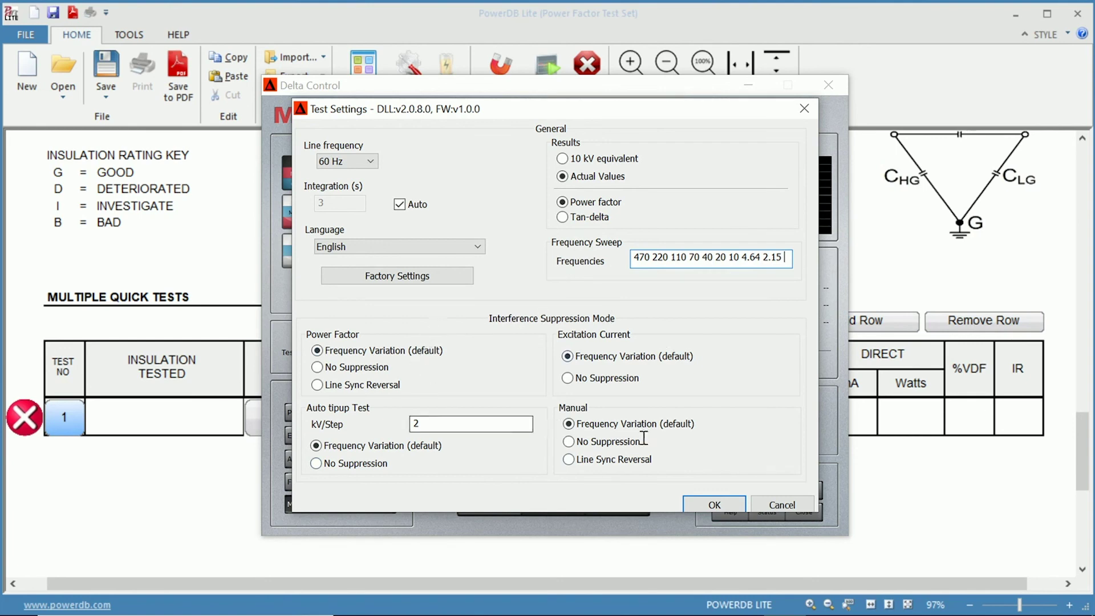
Confirm the Test Settings with OK to return to the Delta Control panel
left_click(713, 504)
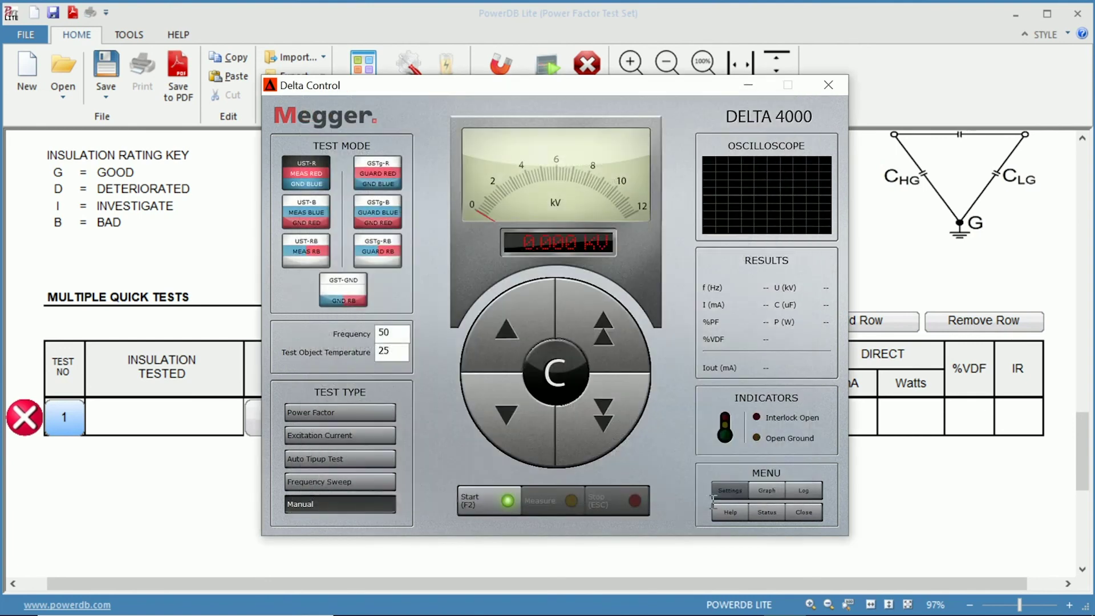